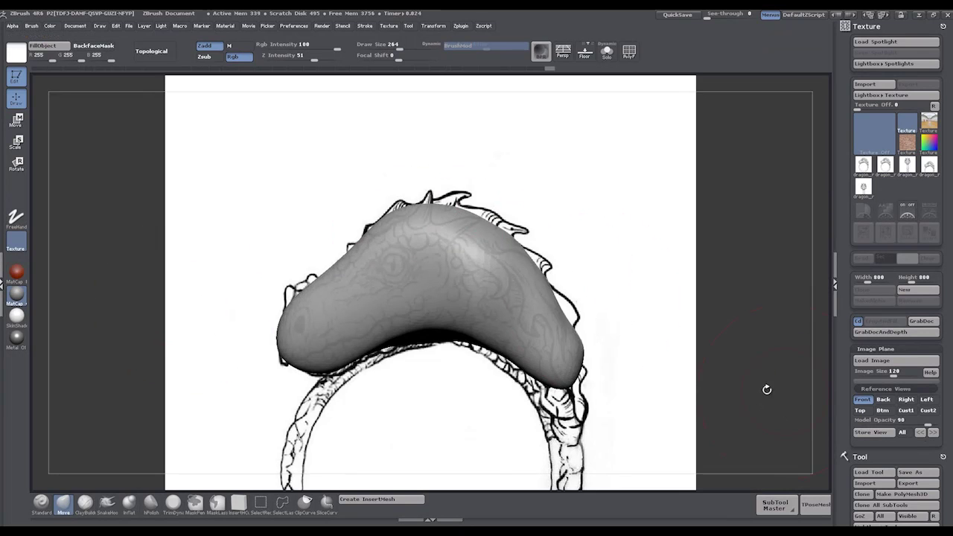
# Reshape and smooth the head's silhouette with the Move brush to fit the dragon's face sketch in the Right reference view.
pyautogui.click(906, 399)
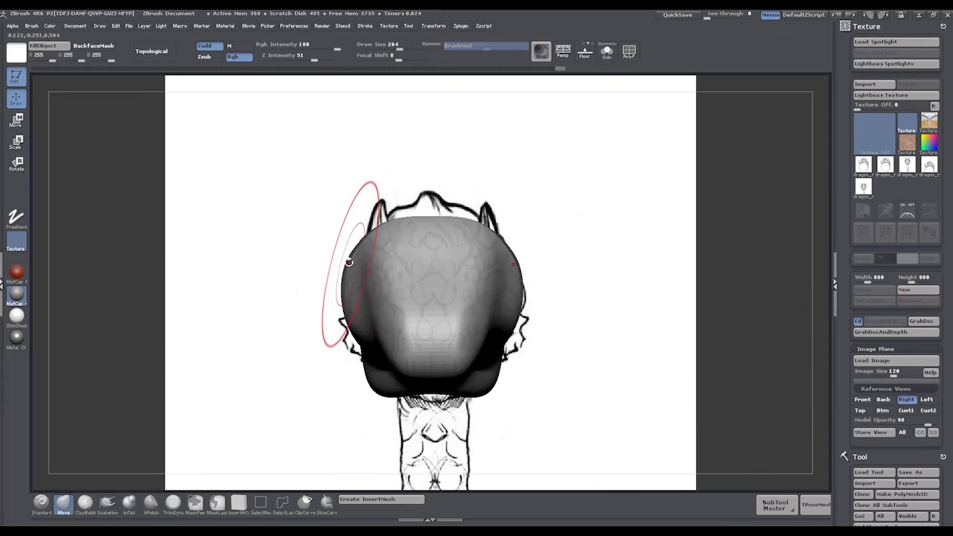
pyautogui.moveTo(354, 265); pyautogui.dragTo(351, 250)
pyautogui.moveTo(432, 218); pyautogui.dragTo(430, 200)
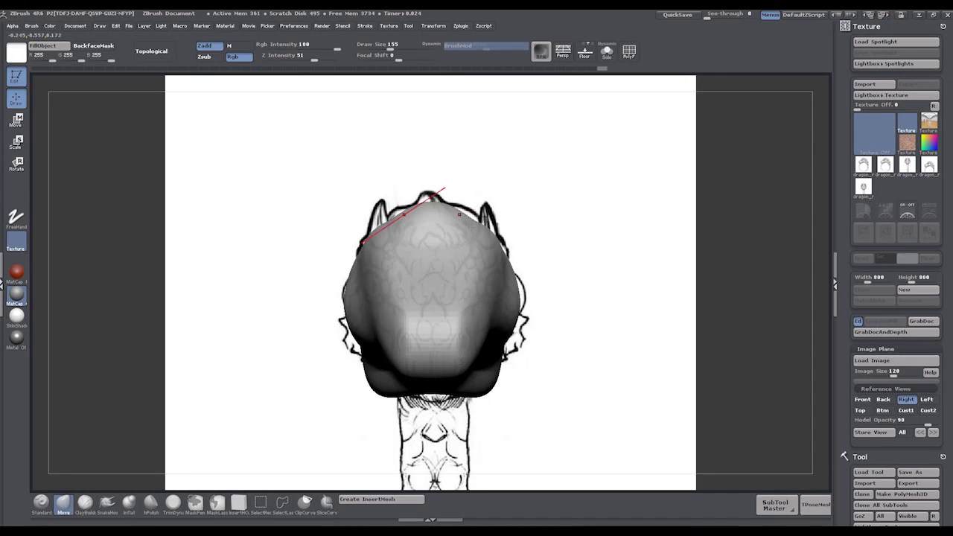
pyautogui.moveTo(543, 311); pyautogui.dragTo(474, 386)
pyautogui.moveTo(478, 319)
pyautogui.keyDown('shift'); pyautogui.mouseDown()
pyautogui.moveTo(488, 311)
pyautogui.moveTo(463, 350)
pyautogui.mouseUp(); pyautogui.keyUp('shift')
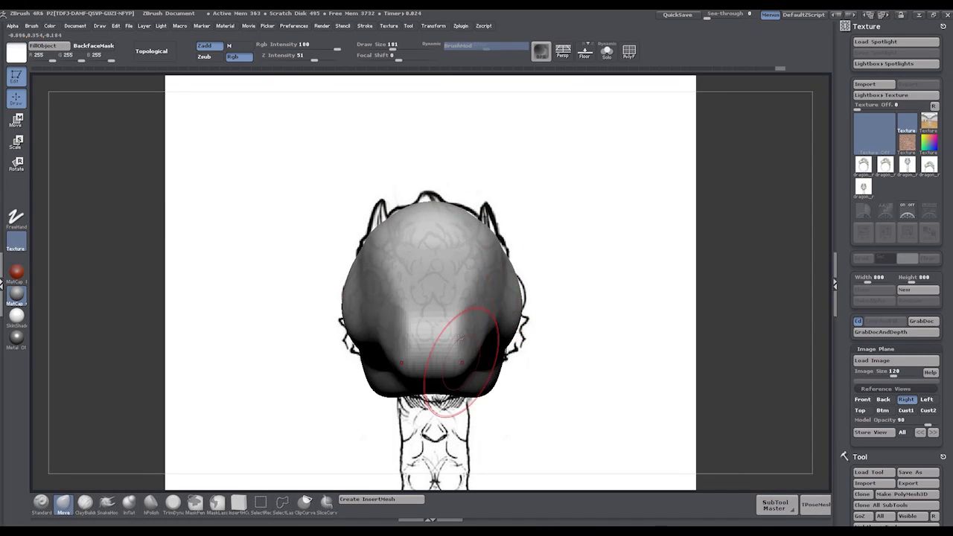
# Adjust the crown and back of the neck with the Move brush to follow the profile sketch in the Front reference view.
pyautogui.click(921, 432)
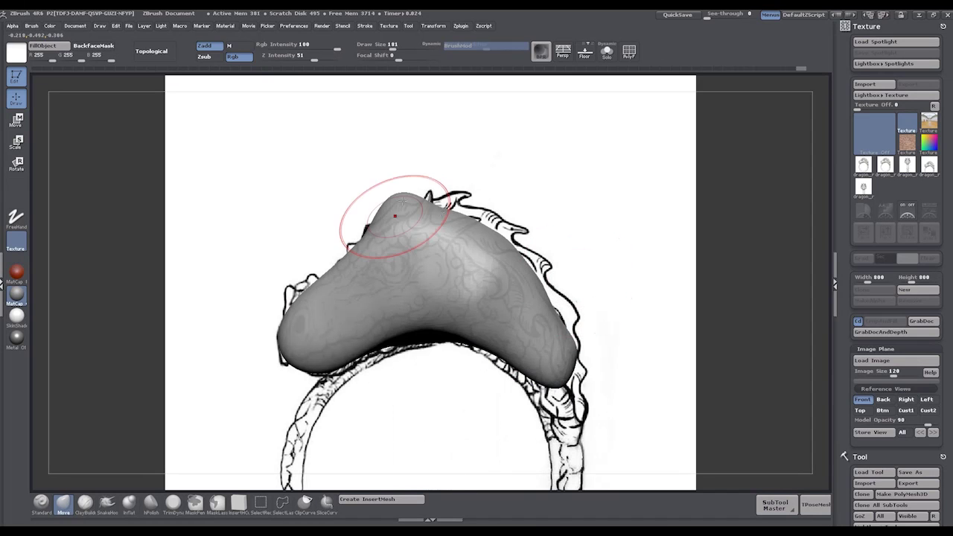
pyautogui.moveTo(440, 212)
pyautogui.mouseDown()
pyautogui.moveTo(448, 201)
pyautogui.moveTo(409, 204)
pyautogui.mouseUp()
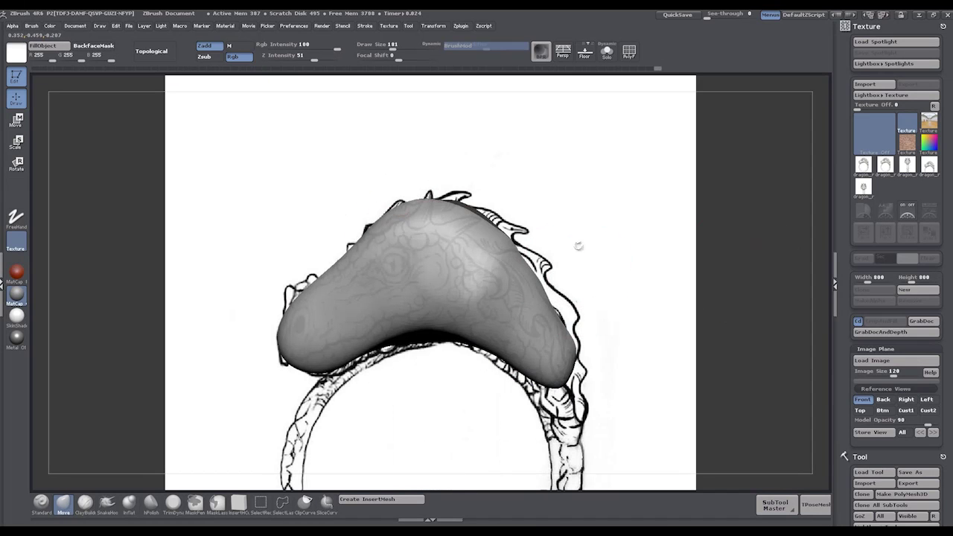
pyautogui.moveTo(567, 313); pyautogui.dragTo(607, 312)
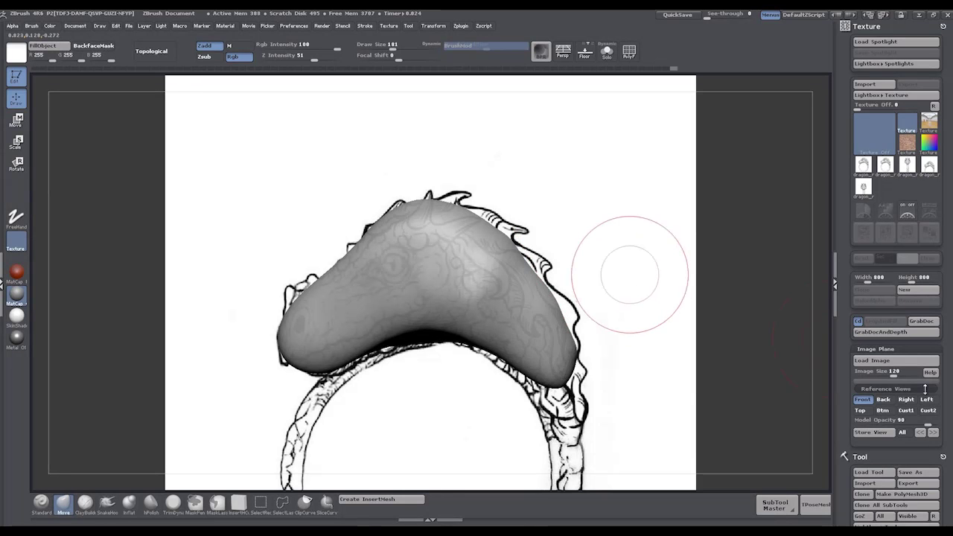
# Set the model opacity to 100 and sculpt the brow area and a recessed eye socket with the ClayBuildup brush.
pyautogui.click(138, 299)
pyautogui.click(86, 505)
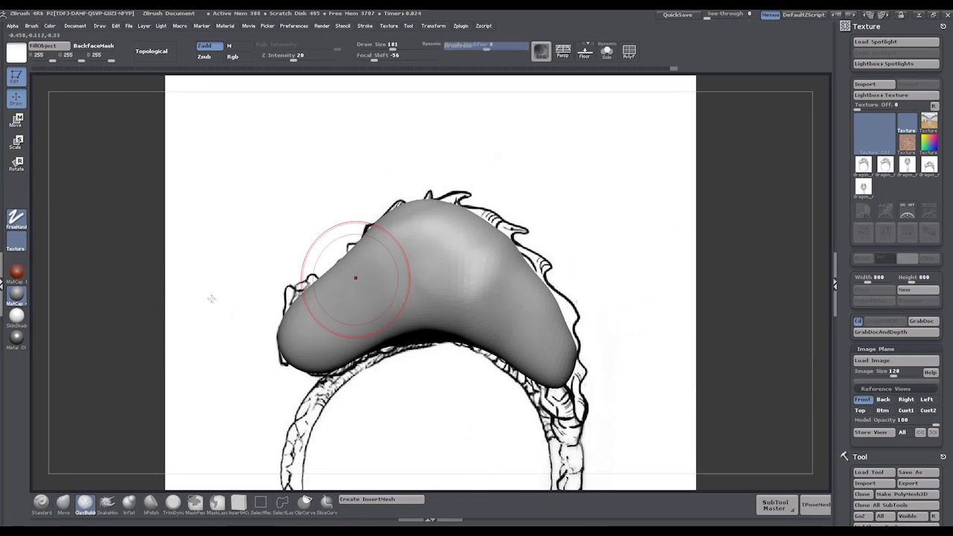
pyautogui.moveTo(211, 299)
pyautogui.mouseDown()
pyautogui.moveTo(376, 277)
pyautogui.moveTo(330, 321)
pyautogui.moveTo(372, 304)
pyautogui.mouseUp()
pyautogui.keyDown('alt'); pyautogui.moveTo(405, 396); pyautogui.dragTo(517, 367); pyautogui.keyUp('alt')
pyautogui.moveTo(453, 397); pyautogui.dragTo(391, 369)
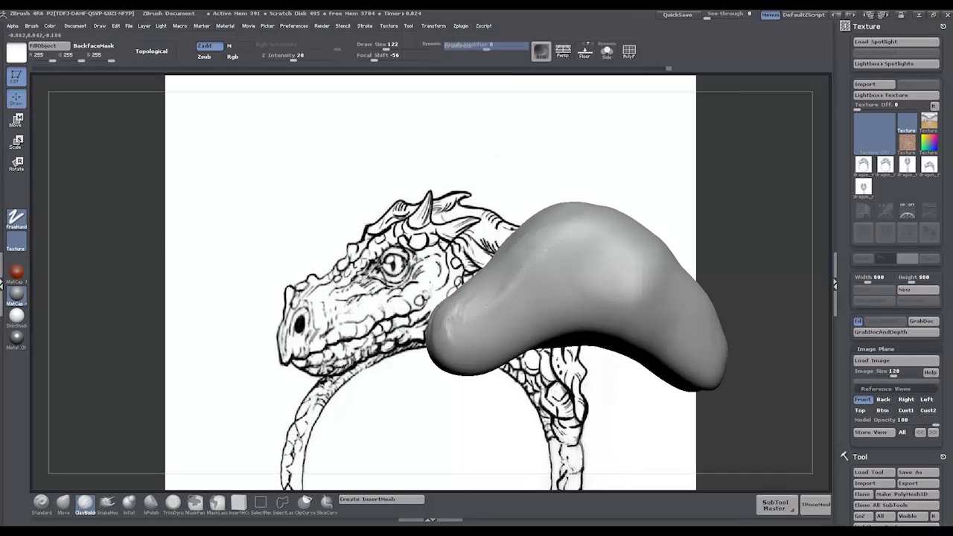
pyautogui.moveTo(404, 330); pyautogui.dragTo(421, 320)
pyautogui.moveTo(419, 397); pyautogui.dragTo(574, 251)
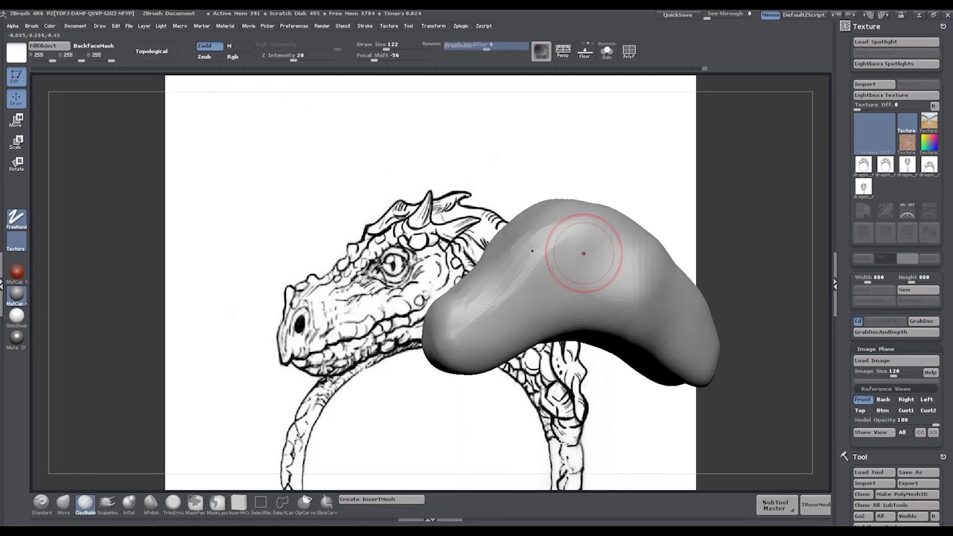
pyautogui.keyDown('alt'); pyautogui.click(551, 268); pyautogui.keyUp('alt')
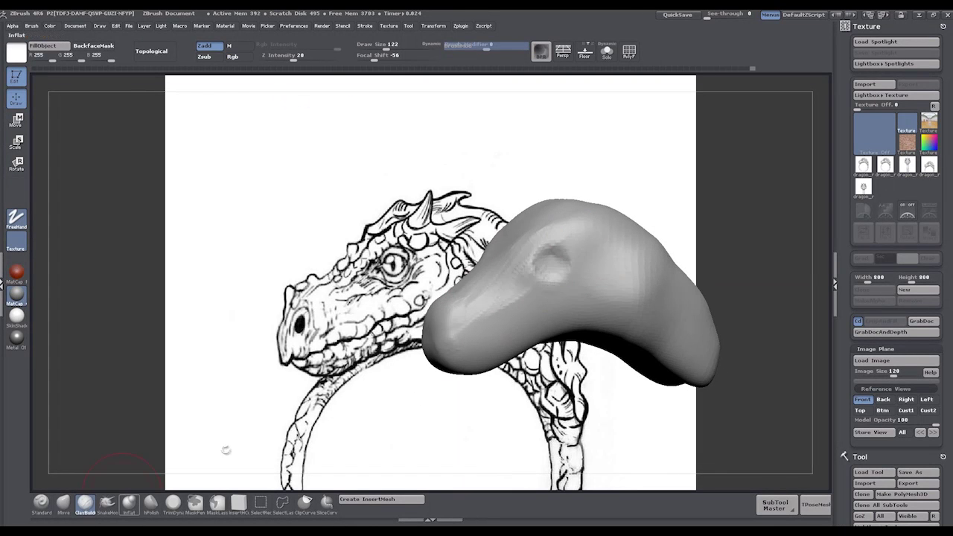
# Flatten planes around the eye socket and along the neck with the TrimDynamic brush, then compare the form with the profile sketch.
pyautogui.click(173, 503)
pyautogui.hotkey('ctrl', 'z')
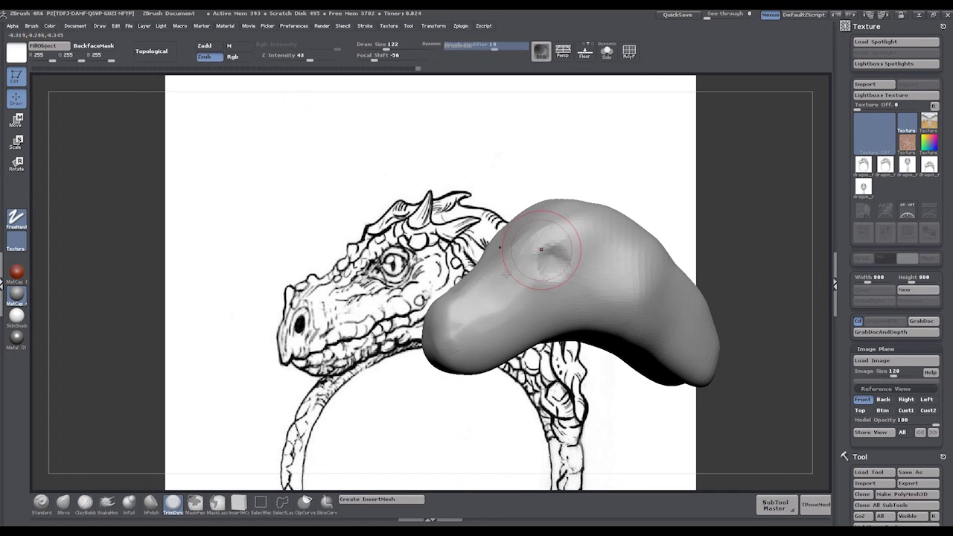
pyautogui.moveTo(715, 246)
pyautogui.mouseDown()
pyautogui.moveTo(677, 273)
pyautogui.moveTo(697, 313)
pyautogui.moveTo(655, 320)
pyautogui.mouseUp()
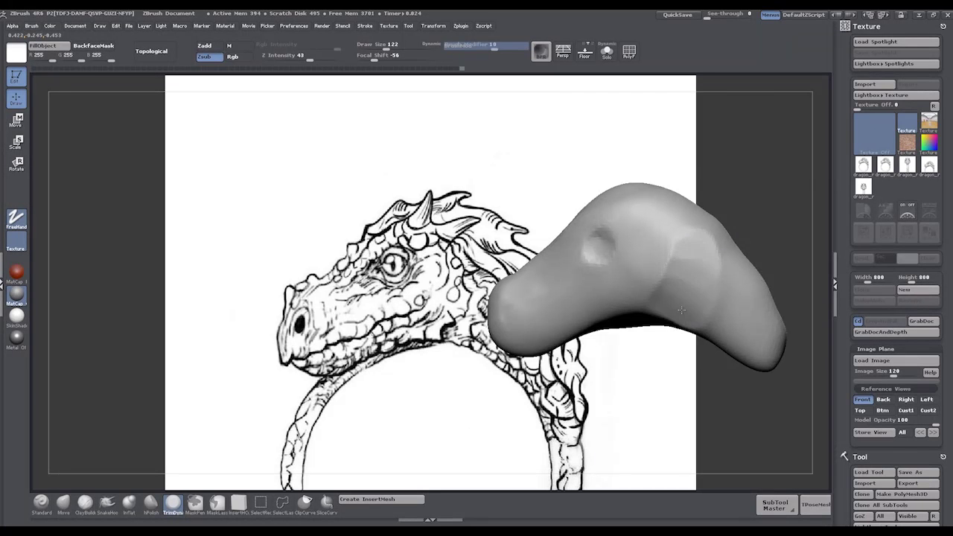
pyautogui.moveTo(531, 381)
pyautogui.mouseDown()
pyautogui.moveTo(611, 377)
pyautogui.moveTo(497, 368)
pyautogui.moveTo(551, 369)
pyautogui.mouseUp()
pyautogui.click(934, 433)
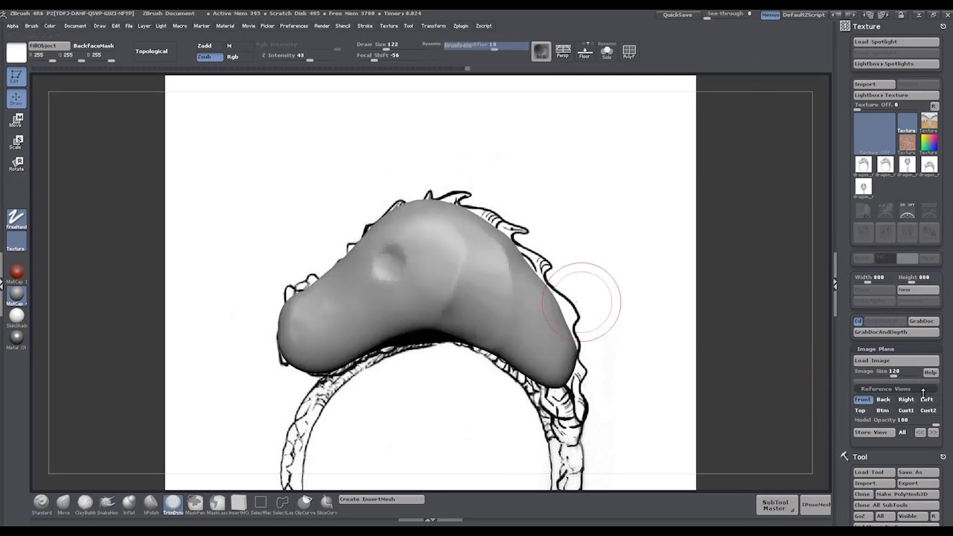
pyautogui.moveTo(930, 423); pyautogui.dragTo(926, 423)
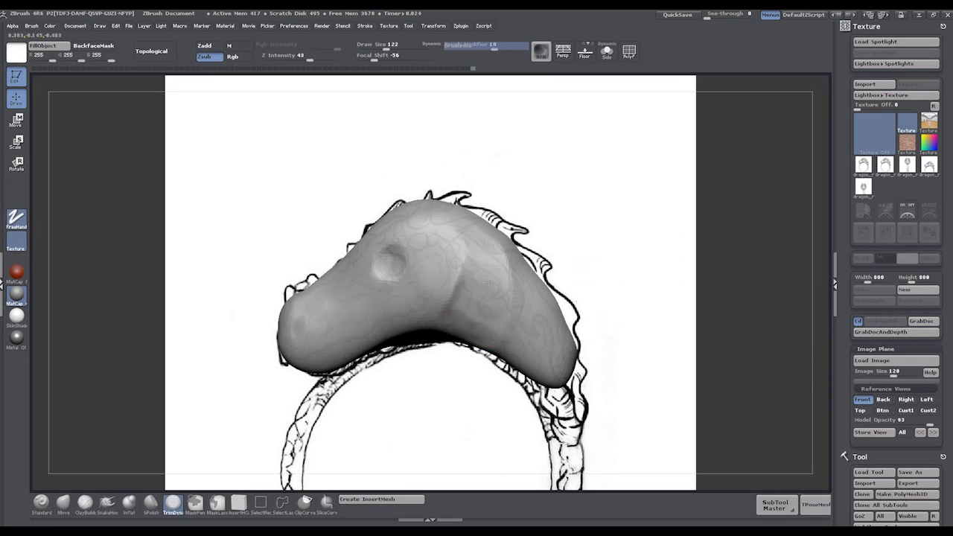
pyautogui.moveTo(685, 353); pyautogui.dragTo(585, 298)
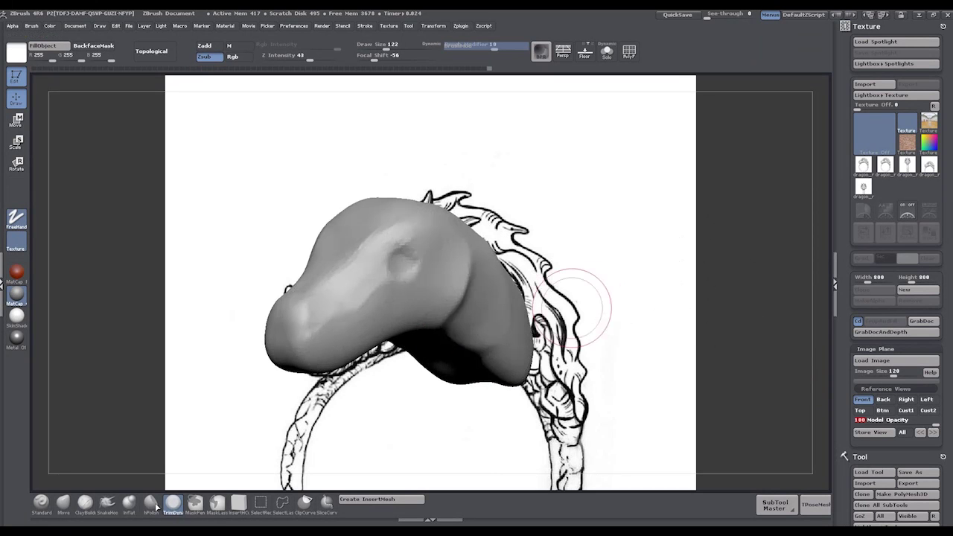
# Build up and smooth the cheek, jawline and mouth ridges along the side of the head with the ClayBuildup brush.
pyautogui.press('b')
pyautogui.press('i')
pyautogui.press('n')
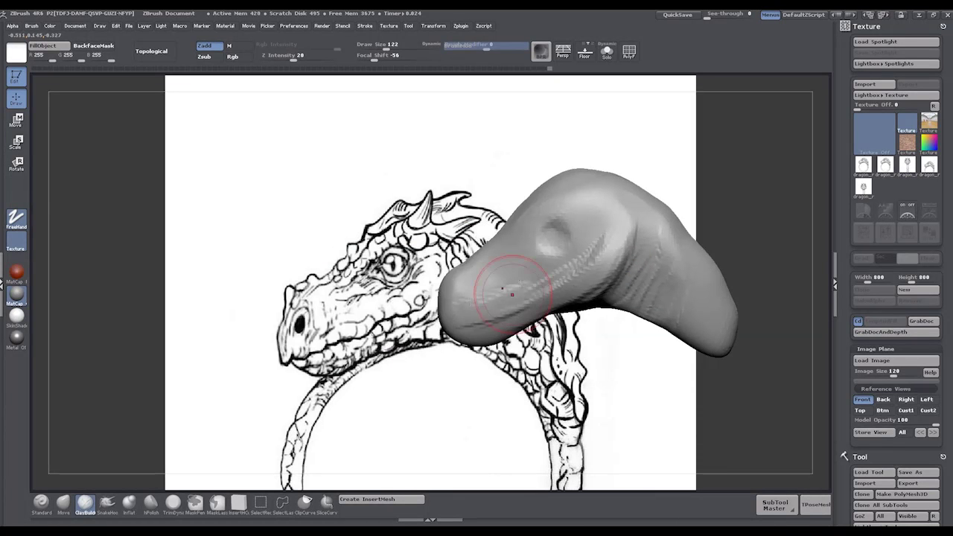
pyautogui.moveTo(467, 303)
pyautogui.keyDown('shift'); pyautogui.mouseDown()
pyautogui.moveTo(549, 282)
pyautogui.moveTo(469, 313)
pyautogui.moveTo(568, 271)
pyautogui.mouseUp(); pyautogui.keyUp('shift')
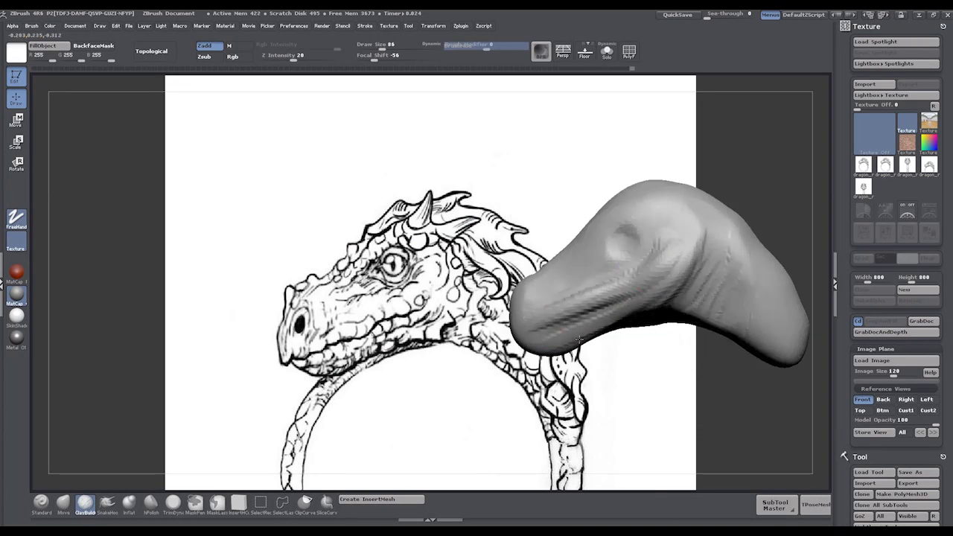
pyautogui.moveTo(579, 340); pyautogui.dragTo(638, 318)
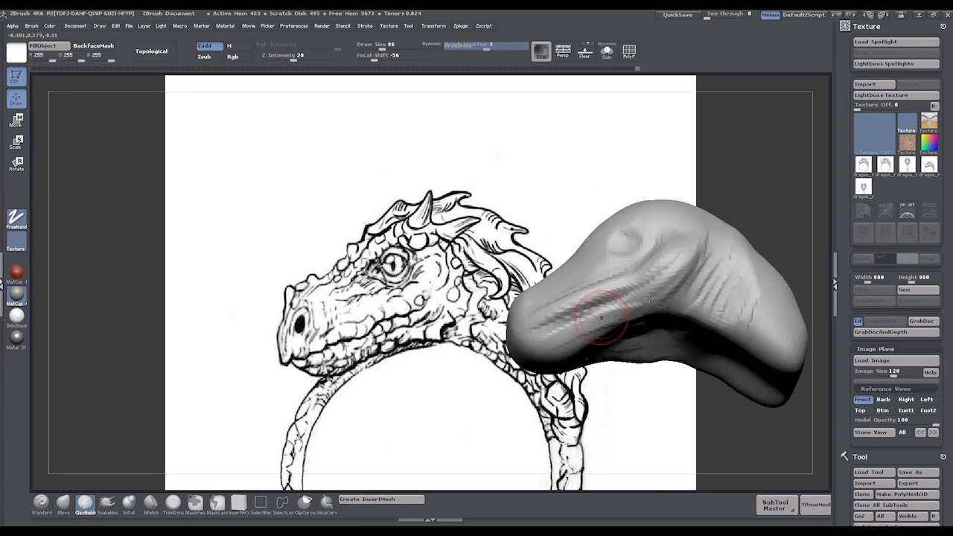
pyautogui.moveTo(602, 319)
pyautogui.mouseDown()
pyautogui.moveTo(648, 294)
pyautogui.moveTo(570, 288)
pyautogui.moveTo(606, 315)
pyautogui.moveTo(574, 330)
pyautogui.moveTo(674, 268)
pyautogui.mouseUp()
pyautogui.moveTo(560, 326); pyautogui.dragTo(638, 288)
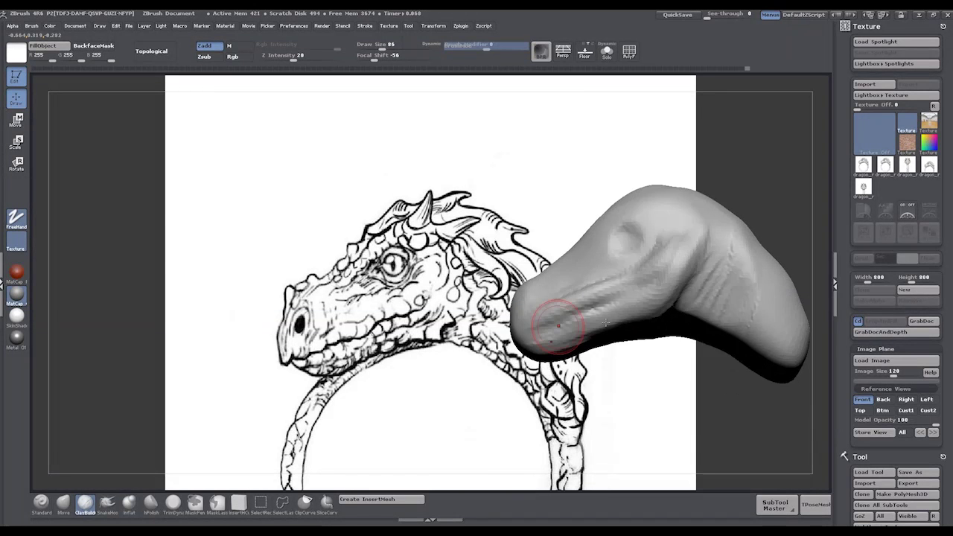
pyautogui.moveTo(557, 320)
pyautogui.mouseDown()
pyautogui.moveTo(618, 297)
pyautogui.moveTo(550, 344)
pyautogui.mouseUp()
# Refine the sides of the muzzle with a smaller Move brush, working from the face sketch in the Right reference view.
pyautogui.click(882, 410)
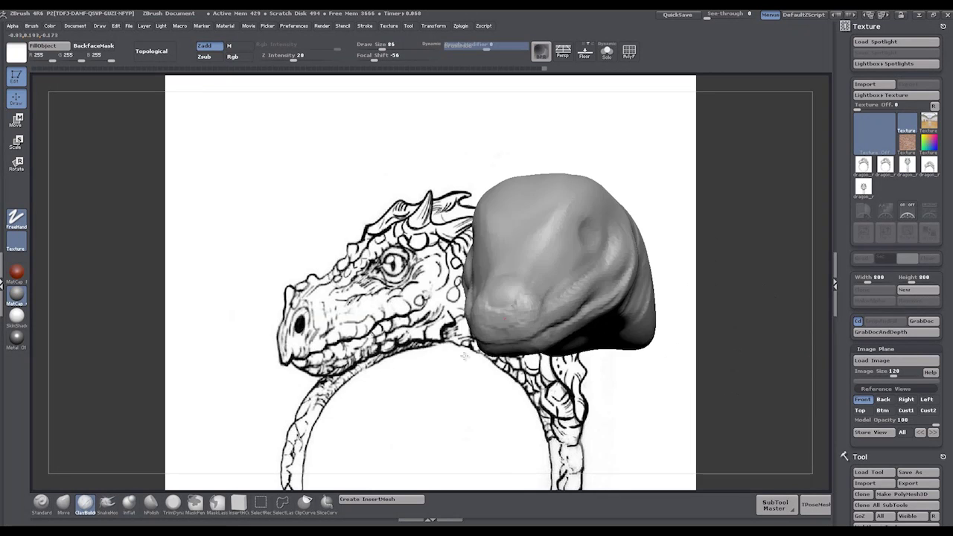
pyautogui.click(934, 433)
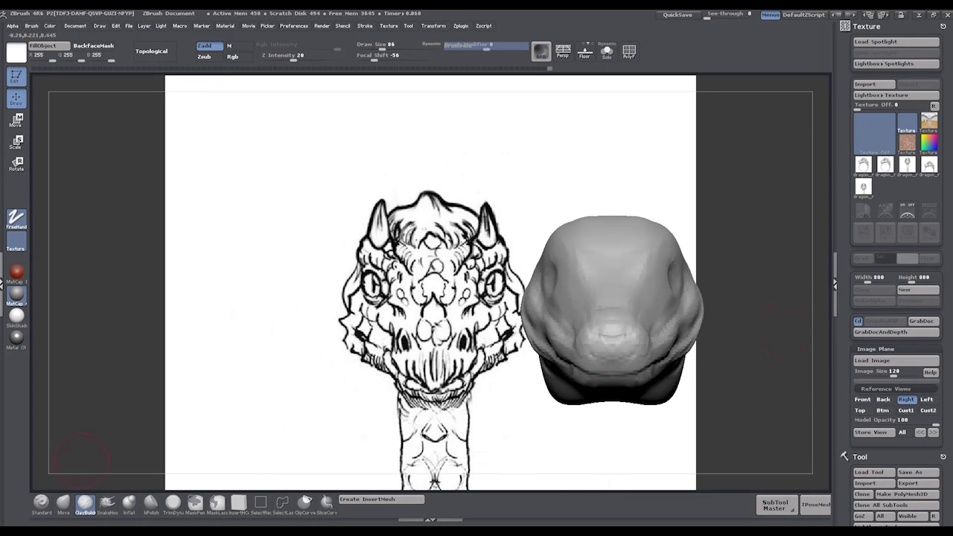
pyautogui.press('b')
pyautogui.press('m')
pyautogui.press('v')
pyautogui.moveTo(517, 380); pyautogui.dragTo(544, 357)
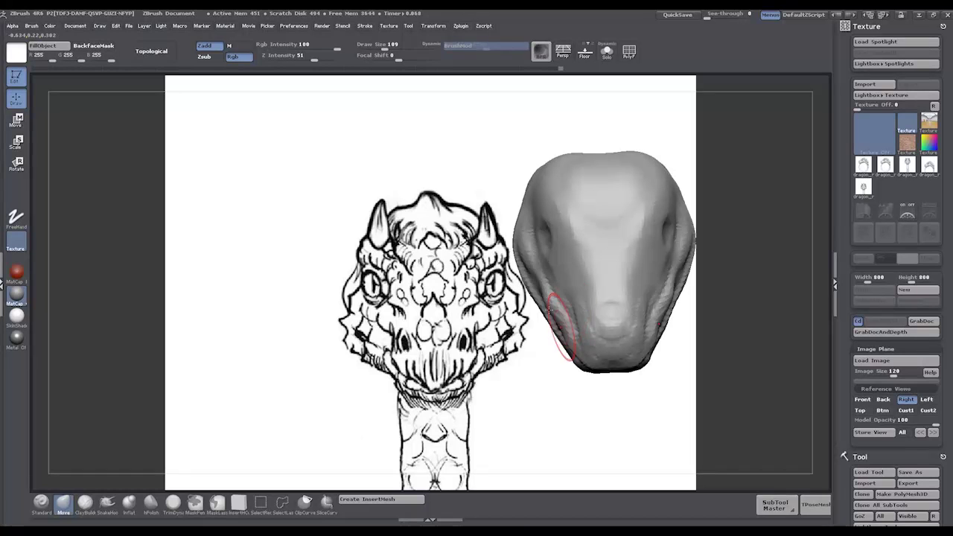
pyautogui.press('[')
pyautogui.press('[')
pyautogui.press('[')
pyautogui.press('[')
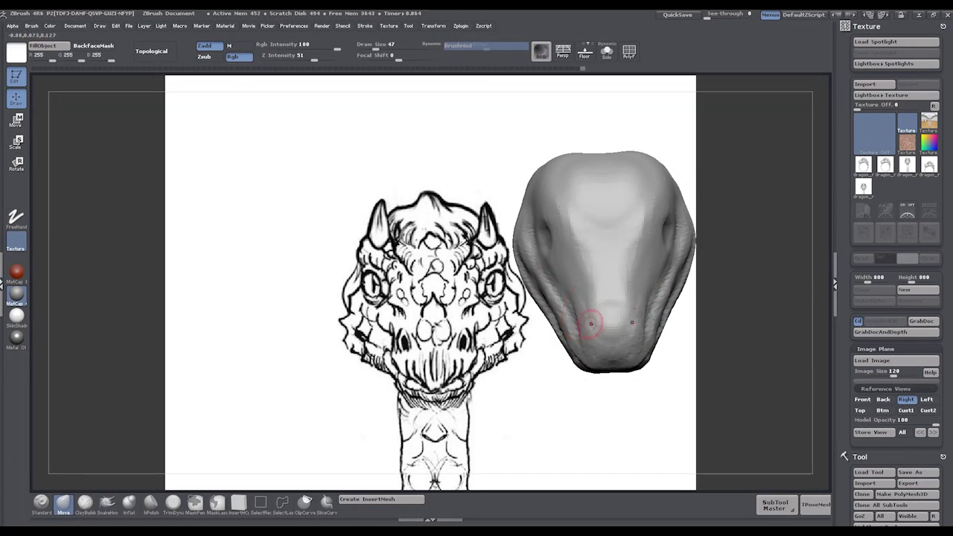
# Set the model opacity to 67 in the Front reference view and fit the muzzle tip to the sketch with the Move brush.
pyautogui.press('b')
pyautogui.press('c')
pyautogui.press('b')
pyautogui.click(920, 432)
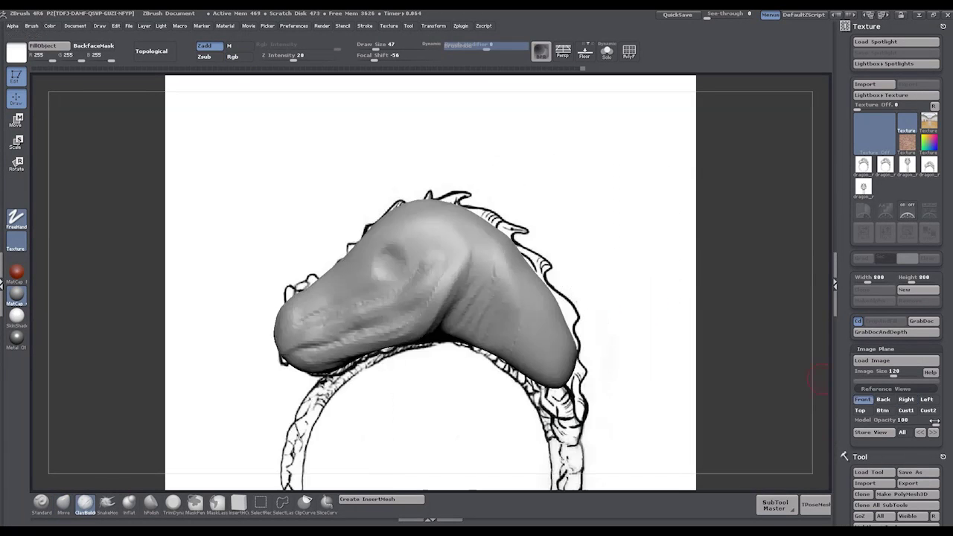
pyautogui.moveTo(935, 421); pyautogui.dragTo(909, 421)
pyautogui.press('b')
pyautogui.press('m')
pyautogui.press('v')
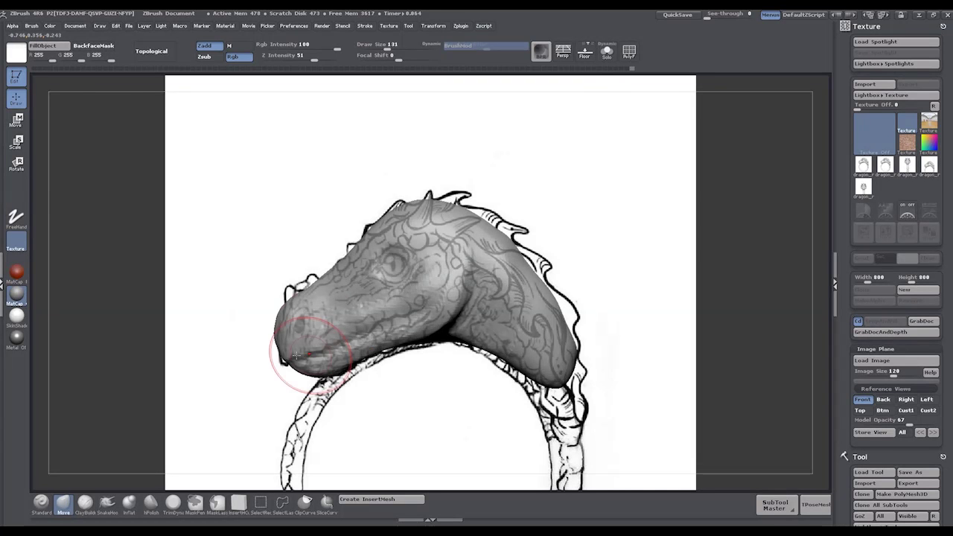
# Sculpt the nostrils on the snout with a small ClayBuildup brush, using the Right reference view.
pyautogui.press('b')
pyautogui.press('c')
pyautogui.press('b')
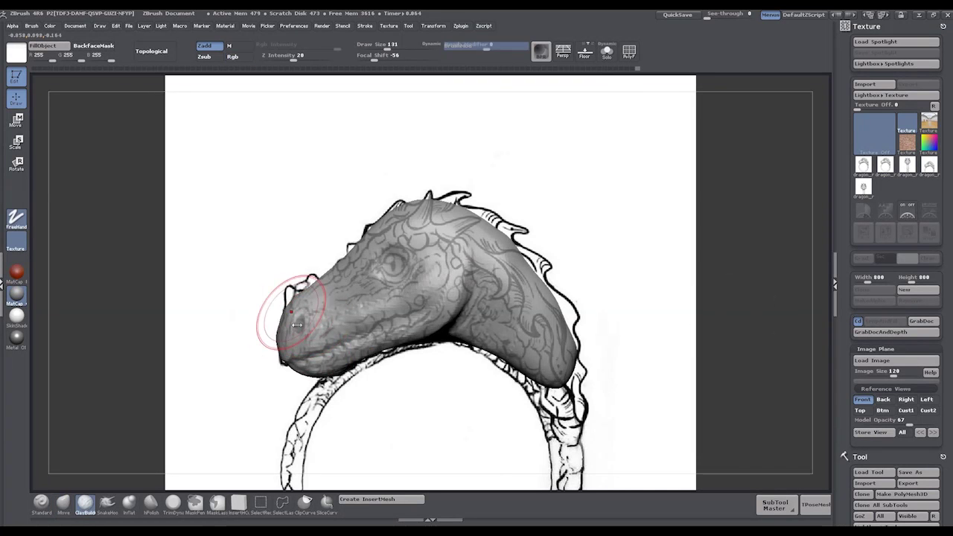
pyautogui.click(906, 399)
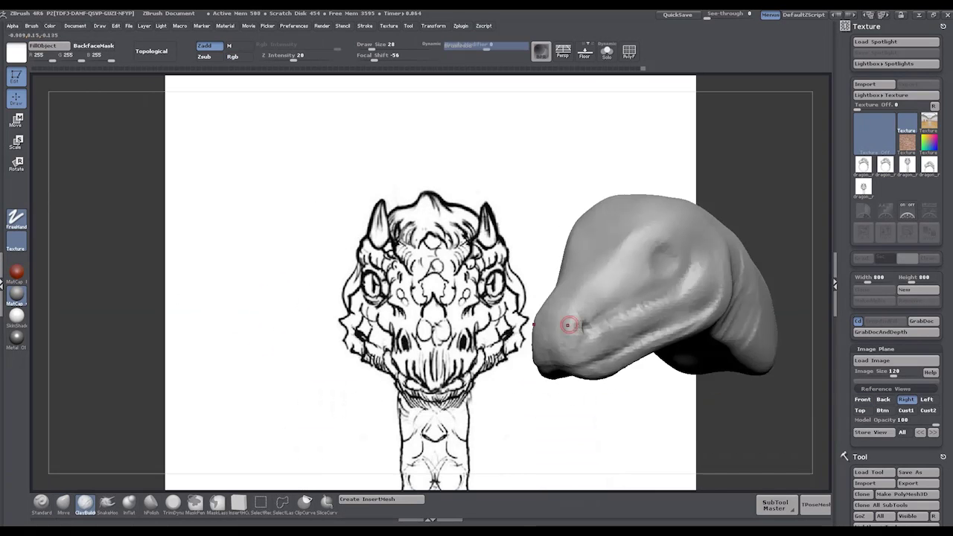
pyautogui.moveTo(581, 324); pyautogui.dragTo(585, 326)
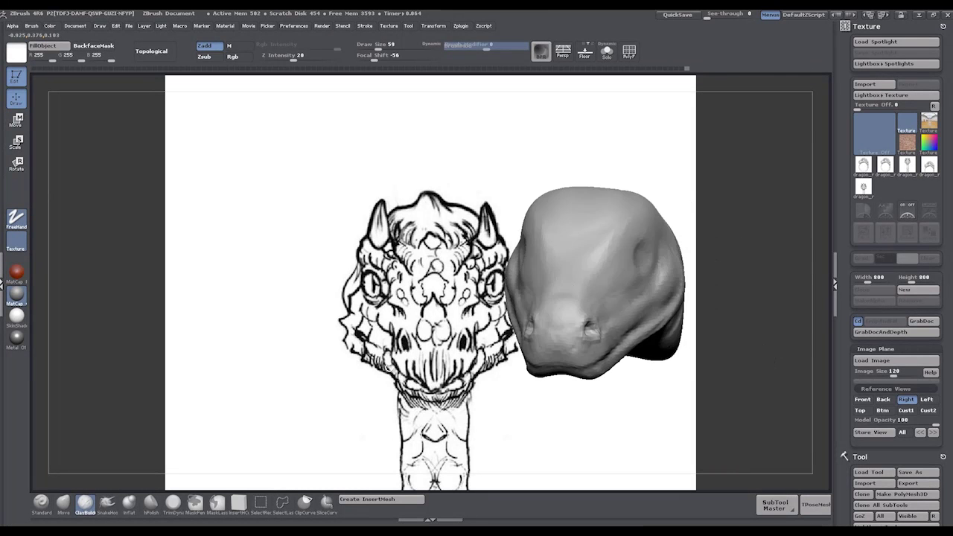
# Reshape the head around the eye sockets and raise the crown with the Move brush.
pyautogui.click(63, 502)
pyautogui.moveTo(521, 282)
pyautogui.mouseDown()
pyautogui.moveTo(526, 256)
pyautogui.moveTo(524, 272)
pyautogui.moveTo(489, 287)
pyautogui.moveTo(486, 320)
pyautogui.mouseUp()
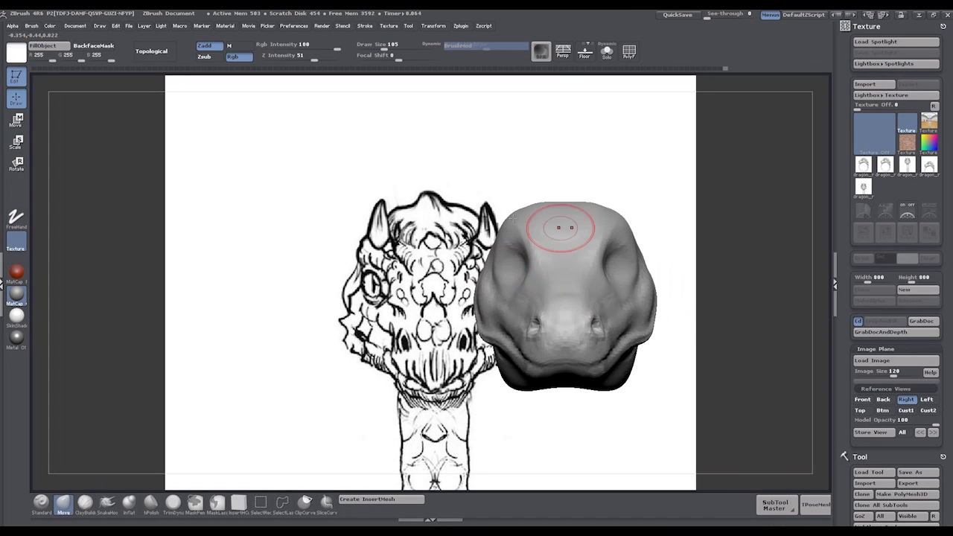
pyautogui.moveTo(541, 218); pyautogui.dragTo(564, 209)
# Build up the bridge of the snout and the forehead between the eye sockets with the ClayBuildup brush.
pyautogui.press('b')
pyautogui.press('c')
pyautogui.press('b')
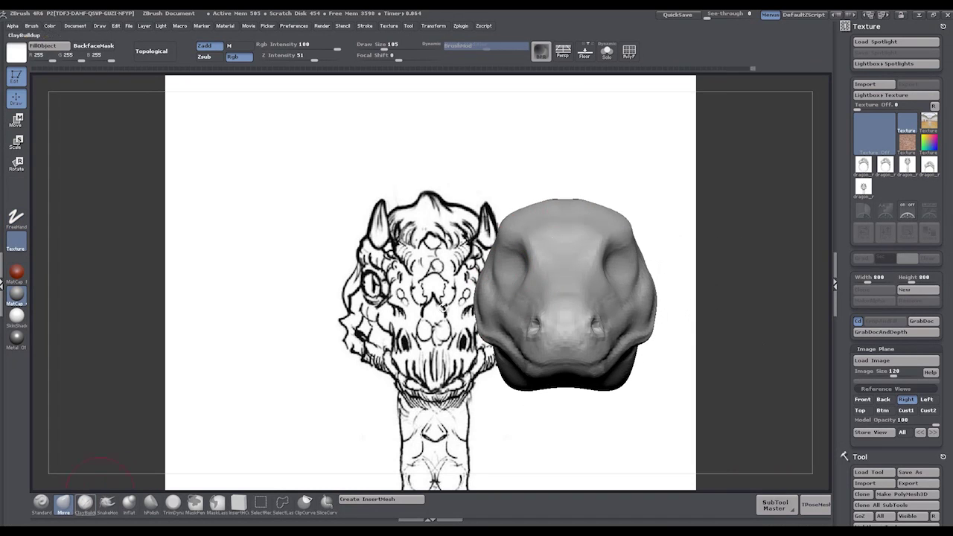
pyautogui.moveTo(529, 262)
pyautogui.mouseDown()
pyautogui.moveTo(529, 292)
pyautogui.moveTo(551, 309)
pyautogui.moveTo(527, 295)
pyautogui.moveTo(530, 284)
pyautogui.moveTo(540, 307)
pyautogui.moveTo(560, 272)
pyautogui.mouseUp()
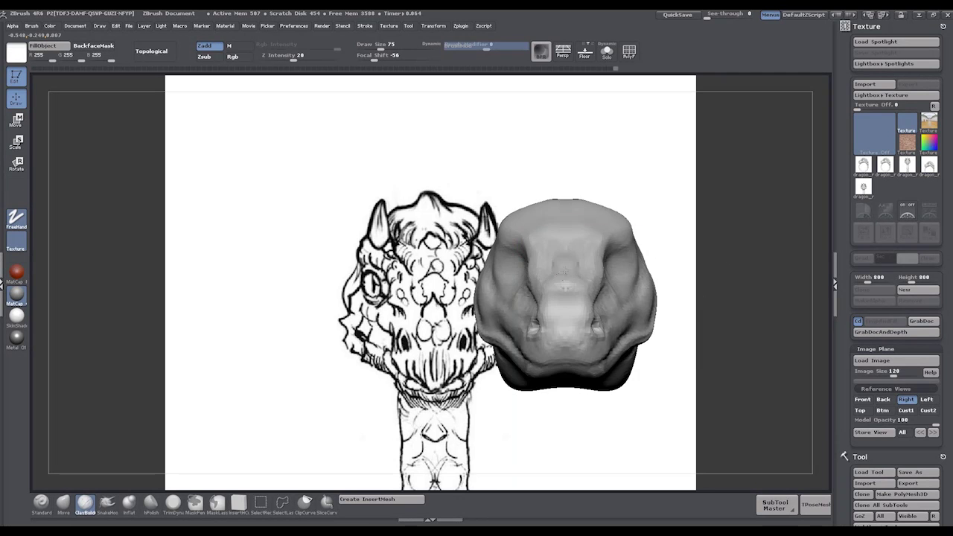
# Add volume across the crown and back of the neck with the ClayBuildup brush at draw size 122, and smooth the strokes.
pyautogui.moveTo(789, 413); pyautogui.dragTo(837, 408)
pyautogui.click(837, 409)
pyautogui.click(837, 409)
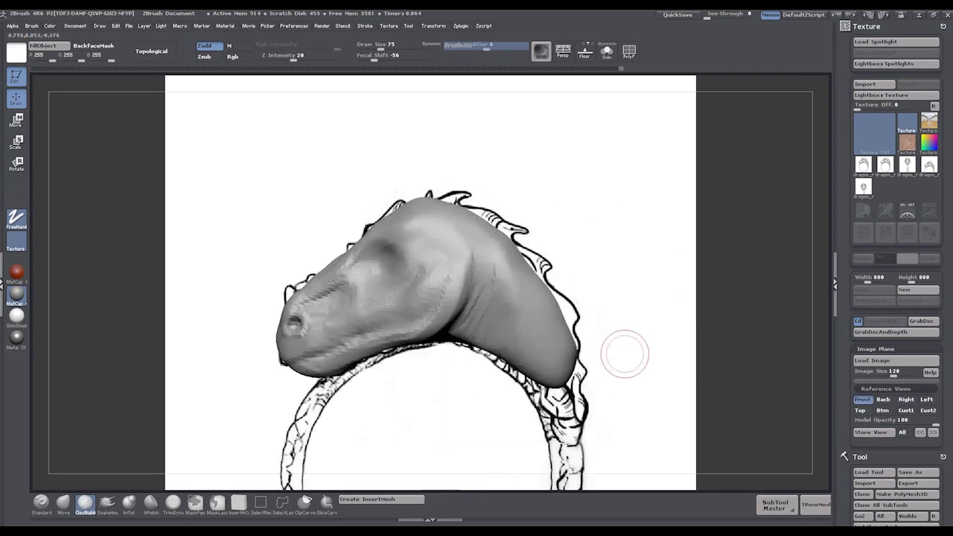
pyautogui.moveTo(343, 214)
pyautogui.mouseDown()
pyautogui.moveTo(348, 205)
pyautogui.moveTo(394, 223)
pyautogui.mouseUp()
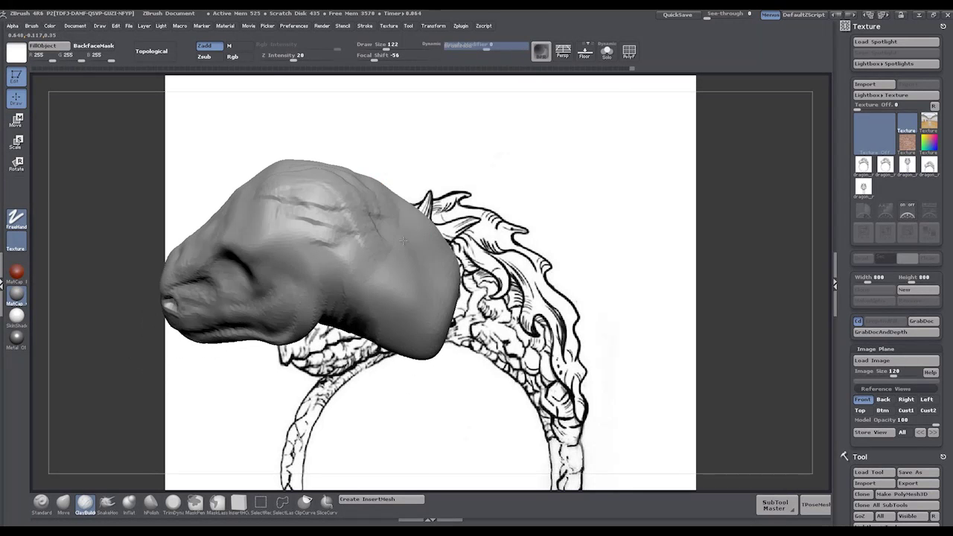
pyautogui.moveTo(312, 195)
pyautogui.mouseDown()
pyautogui.moveTo(447, 240)
pyautogui.moveTo(450, 249)
pyautogui.mouseUp()
pyautogui.moveTo(268, 186); pyautogui.dragTo(408, 231)
pyautogui.moveTo(298, 182); pyautogui.dragTo(447, 271)
pyautogui.moveTo(266, 181)
pyautogui.mouseDown()
pyautogui.moveTo(362, 224)
pyautogui.moveTo(415, 265)
pyautogui.moveTo(402, 246)
pyautogui.mouseUp()
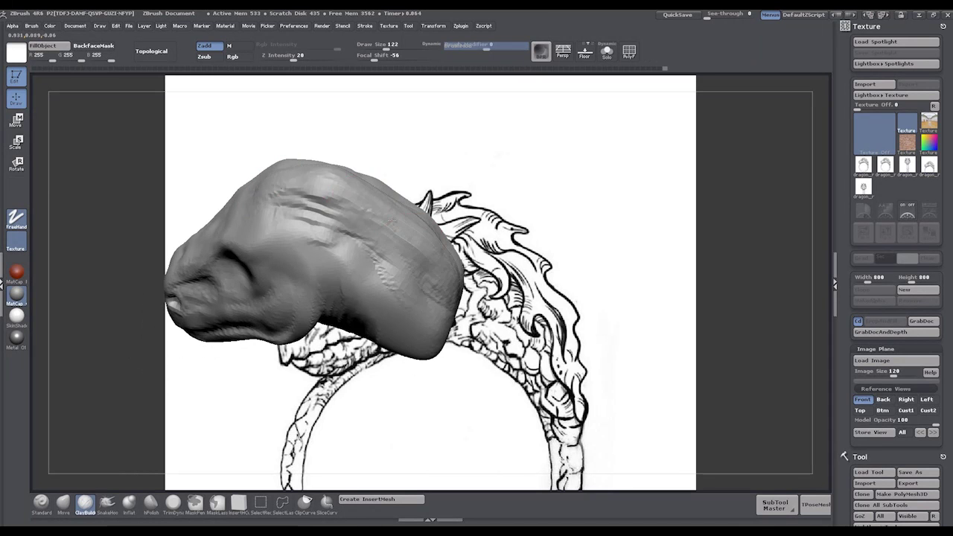
pyautogui.keyDown('shift'); pyautogui.moveTo(312, 190); pyautogui.dragTo(447, 245); pyautogui.keyUp('shift')
pyautogui.moveTo(547, 229)
pyautogui.mouseDown()
pyautogui.moveTo(819, 340)
pyautogui.moveTo(841, 402)
pyautogui.mouseUp()
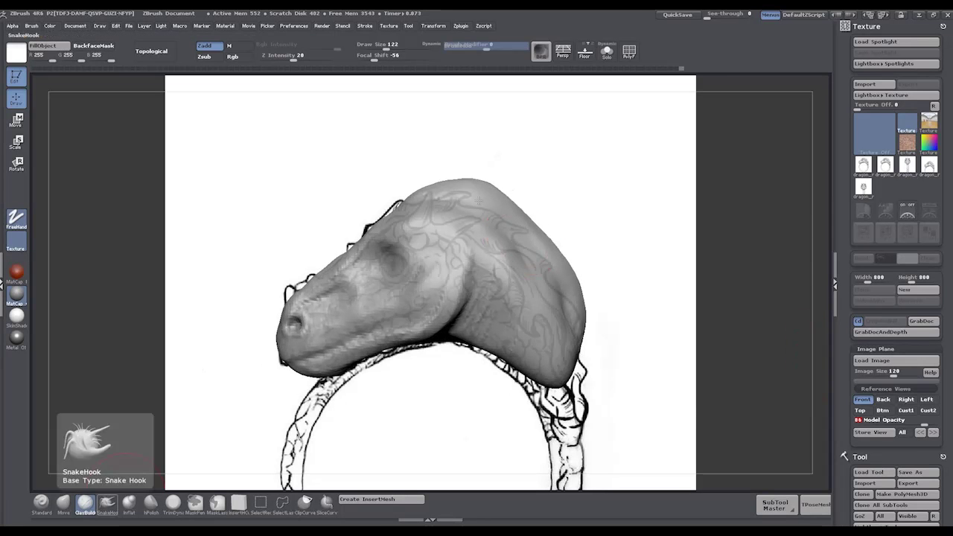
# Pull in the crown and back of the neck with the Move brush, and start a row of spine bumps with ClayBuildup.
pyautogui.moveTo(439, 175)
pyautogui.keyDown('shift'); pyautogui.mouseDown()
pyautogui.moveTo(530, 195)
pyautogui.moveTo(476, 195)
pyautogui.moveTo(519, 216)
pyautogui.moveTo(542, 253)
pyautogui.mouseUp(); pyautogui.keyUp('shift')
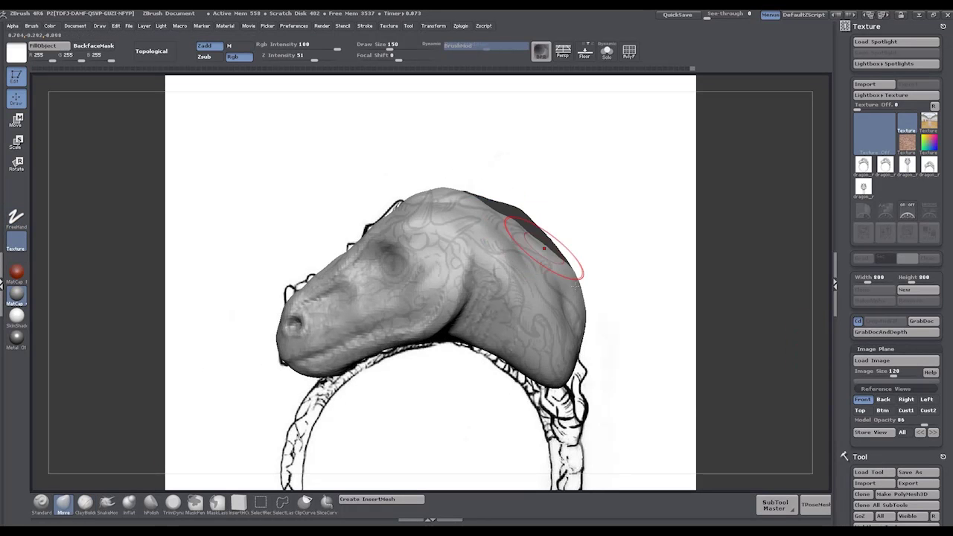
pyautogui.click(85, 503)
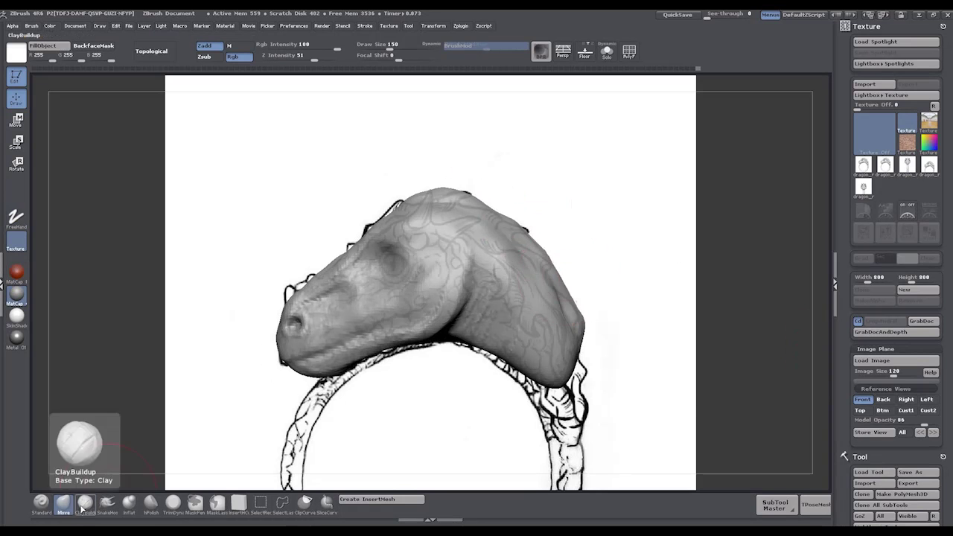
pyautogui.moveTo(601, 222)
pyautogui.mouseDown()
pyautogui.moveTo(501, 299)
pyautogui.moveTo(564, 298)
pyautogui.moveTo(489, 315)
pyautogui.mouseUp()
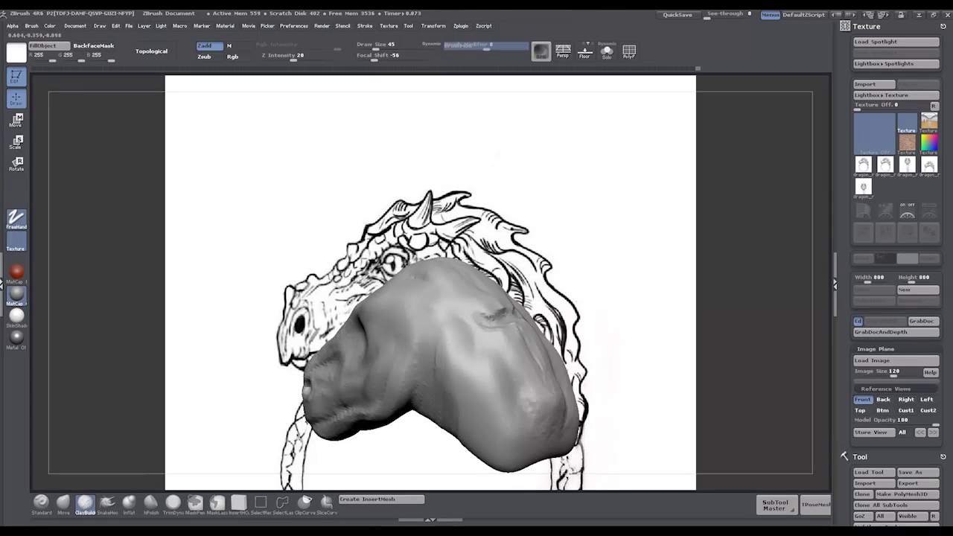
pyautogui.moveTo(561, 250)
pyautogui.mouseDown()
pyautogui.moveTo(468, 273)
pyautogui.moveTo(510, 313)
pyautogui.moveTo(520, 353)
pyautogui.mouseUp()
pyautogui.moveTo(450, 297); pyautogui.dragTo(498, 253)
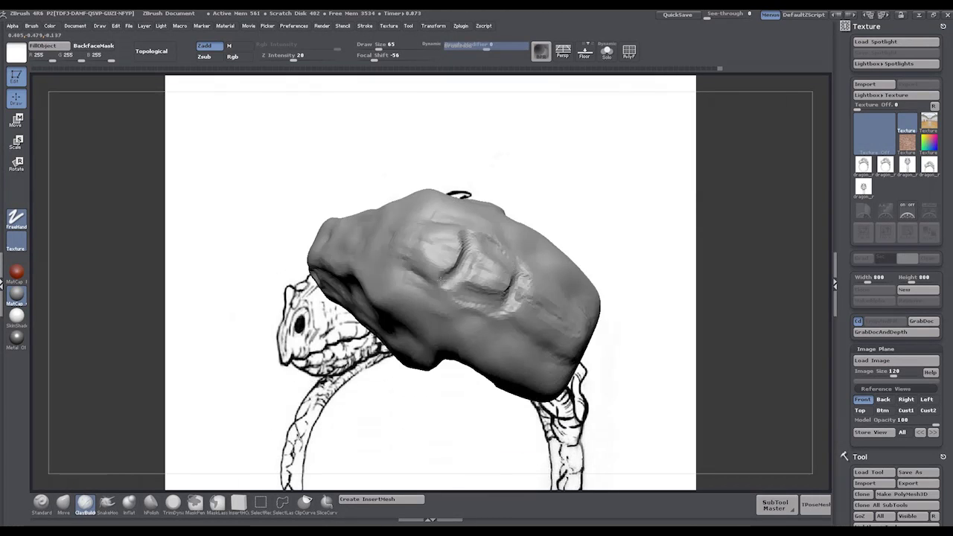
pyautogui.moveTo(491, 299)
pyautogui.mouseDown()
pyautogui.moveTo(424, 274)
pyautogui.moveTo(452, 227)
pyautogui.mouseUp()
pyautogui.moveTo(499, 283)
pyautogui.mouseDown()
pyautogui.moveTo(421, 234)
pyautogui.moveTo(505, 298)
pyautogui.moveTo(455, 246)
pyautogui.mouseUp()
# Extend the row of bumps down the back of the neck with ClayBuildup at draw size 65, and smooth the strokes.
pyautogui.moveTo(649, 192); pyautogui.dragTo(513, 294)
pyautogui.moveTo(641, 223)
pyautogui.mouseDown()
pyautogui.moveTo(522, 298)
pyautogui.moveTo(543, 335)
pyautogui.mouseUp()
pyautogui.moveTo(521, 298)
pyautogui.mouseDown()
pyautogui.moveTo(555, 350)
pyautogui.moveTo(554, 332)
pyautogui.mouseUp()
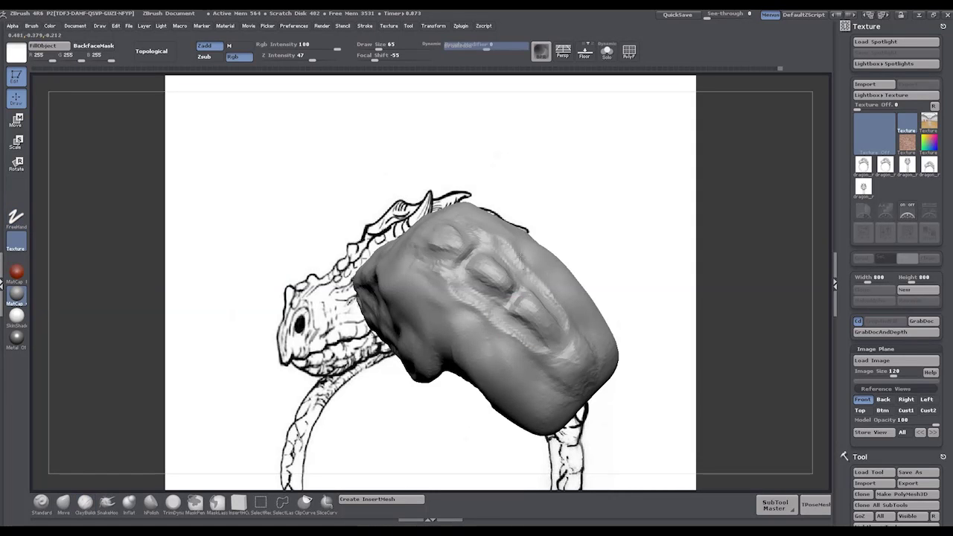
pyautogui.moveTo(447, 245); pyautogui.dragTo(513, 328)
pyautogui.moveTo(660, 205)
pyautogui.mouseDown()
pyautogui.moveTo(553, 347)
pyautogui.moveTo(564, 393)
pyautogui.mouseUp()
pyautogui.moveTo(611, 308); pyautogui.dragTo(462, 335)
# Flatten the surface of the neck beside the spine bumps with the TrimDynamic brush.
pyautogui.click(173, 503)
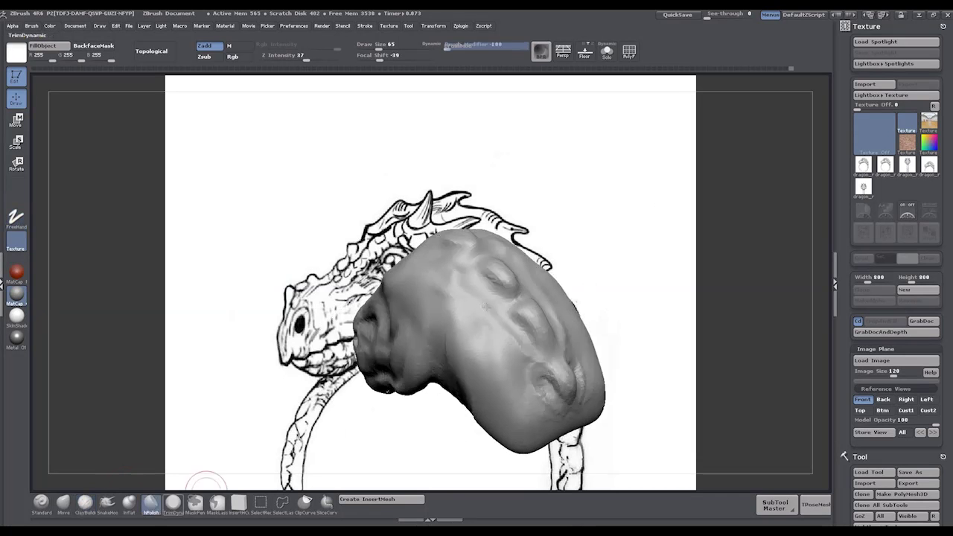
pyautogui.moveTo(554, 316)
pyautogui.mouseDown()
pyautogui.moveTo(514, 354)
pyautogui.moveTo(501, 343)
pyautogui.mouseUp()
pyautogui.moveTo(611, 276)
pyautogui.mouseDown()
pyautogui.moveTo(638, 228)
pyautogui.moveTo(553, 198)
pyautogui.moveTo(561, 215)
pyautogui.moveTo(224, 446)
pyautogui.mouseUp()
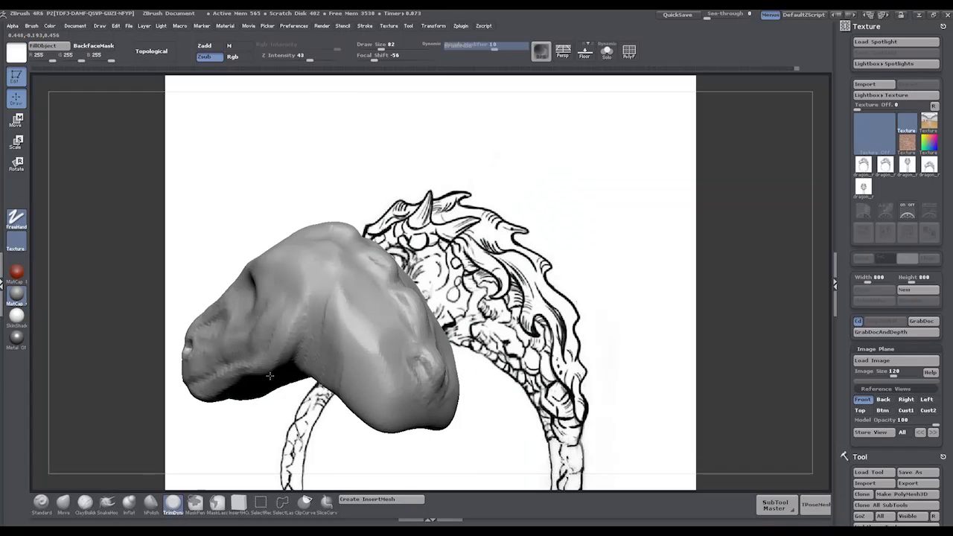
# Add volume to the side of the neck with ClayBuildup at draw size 122, and smooth the strokes.
pyautogui.click(84, 502)
pyautogui.moveTo(134, 462); pyautogui.dragTo(160, 478)
pyautogui.moveTo(372, 316)
pyautogui.mouseDown()
pyautogui.moveTo(402, 358)
pyautogui.moveTo(403, 340)
pyautogui.moveTo(428, 417)
pyautogui.mouseUp()
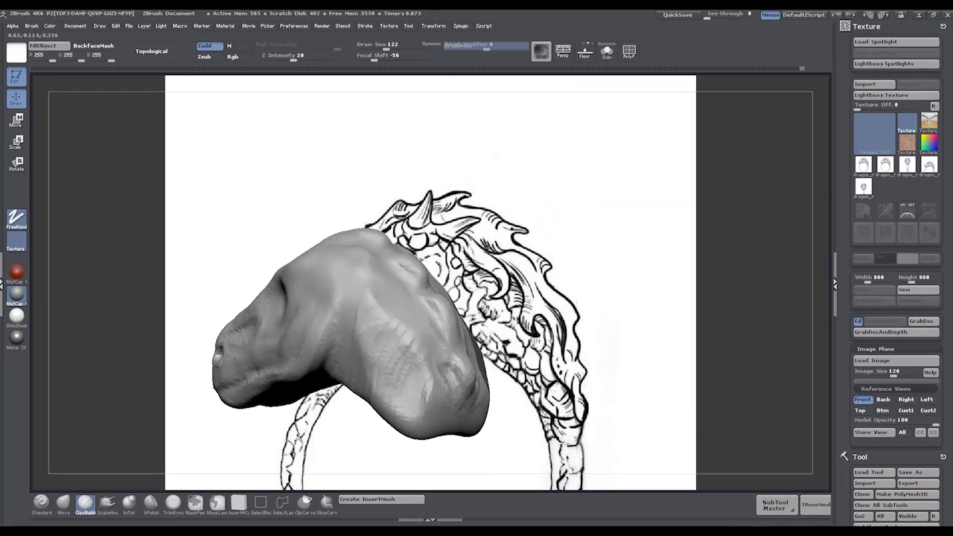
pyautogui.moveTo(357, 302); pyautogui.dragTo(432, 417)
pyautogui.moveTo(357, 350)
pyautogui.mouseDown()
pyautogui.moveTo(446, 275)
pyautogui.moveTo(379, 300)
pyautogui.mouseUp()
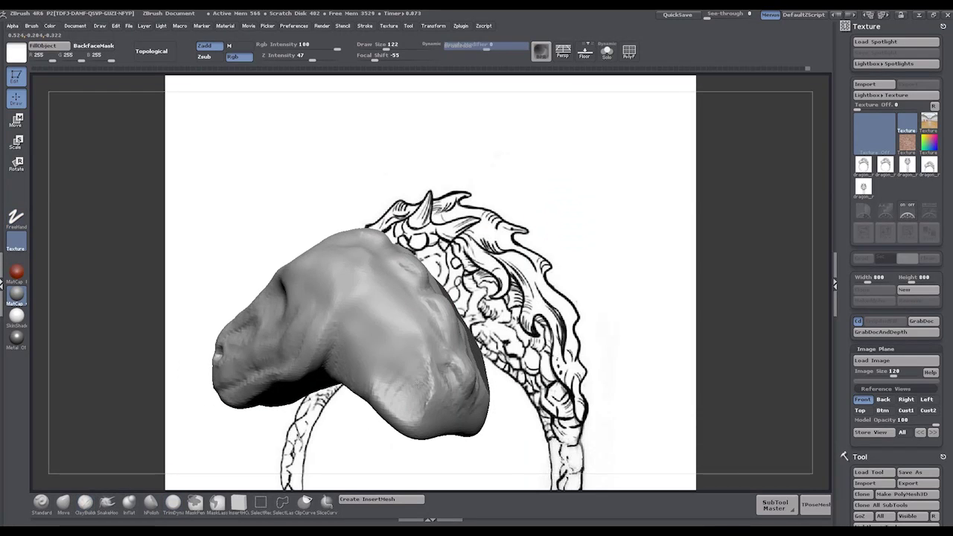
pyautogui.press('s')
pyautogui.moveTo(405, 383); pyautogui.dragTo(391, 383)
pyautogui.moveTo(542, 289)
pyautogui.mouseDown()
pyautogui.moveTo(564, 276)
pyautogui.moveTo(383, 318)
pyautogui.mouseUp()
pyautogui.moveTo(456, 364)
pyautogui.mouseDown()
pyautogui.moveTo(442, 385)
pyautogui.moveTo(325, 262)
pyautogui.moveTo(485, 351)
pyautogui.moveTo(443, 313)
pyautogui.moveTo(387, 417)
pyautogui.mouseUp()
# Flatten the side of the neck and crown with the TrimDynamic brush, reaching draw size 140.
pyautogui.click(173, 503)
pyautogui.moveTo(465, 341); pyautogui.dragTo(453, 361)
pyautogui.moveTo(447, 327)
pyautogui.mouseDown()
pyautogui.moveTo(492, 393)
pyautogui.moveTo(521, 335)
pyautogui.moveTo(487, 270)
pyautogui.moveTo(492, 259)
pyautogui.mouseUp()
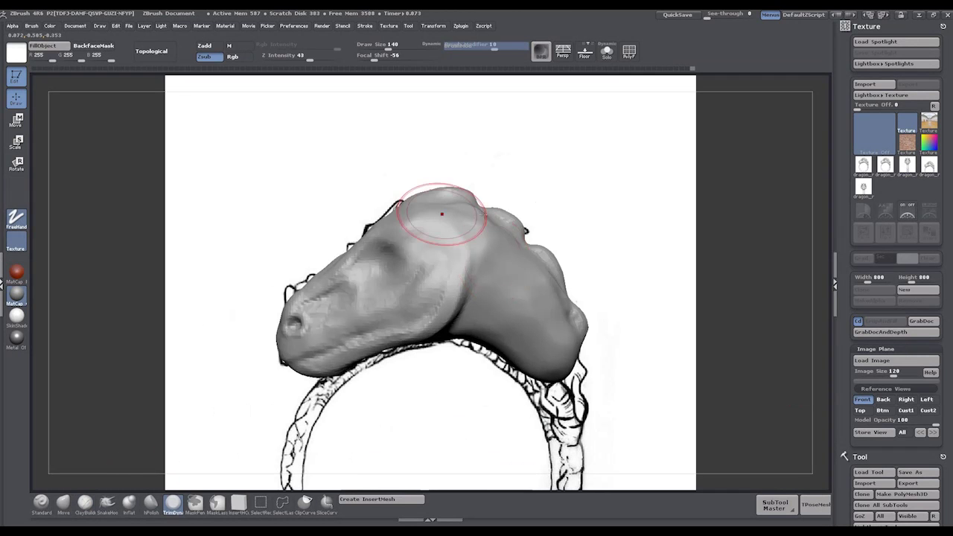
pyautogui.keyDown('shift'); pyautogui.moveTo(536, 196); pyautogui.dragTo(615, 202); pyautogui.keyUp('shift')
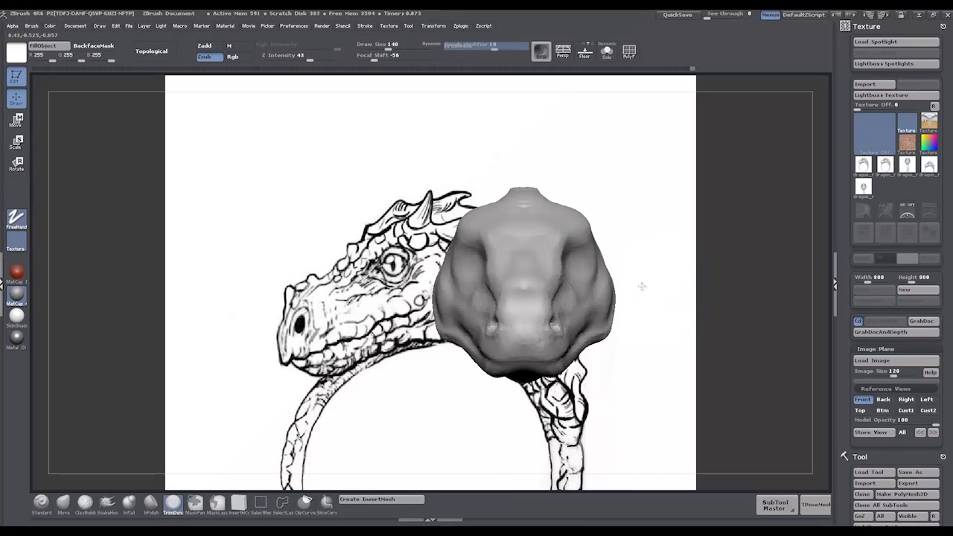
pyautogui.moveTo(640, 283); pyautogui.dragTo(608, 295)
# Build up the cheek and the rear edge of the jaw with the ClayBuildup brush at draw size 68.
pyautogui.moveTo(252, 349)
pyautogui.mouseDown()
pyautogui.moveTo(602, 369)
pyautogui.moveTo(440, 334)
pyautogui.moveTo(472, 337)
pyautogui.moveTo(458, 313)
pyautogui.moveTo(492, 328)
pyautogui.moveTo(527, 321)
pyautogui.moveTo(579, 305)
pyautogui.moveTo(547, 298)
pyautogui.moveTo(620, 283)
pyautogui.moveTo(655, 283)
pyautogui.moveTo(573, 294)
pyautogui.moveTo(536, 347)
pyautogui.moveTo(714, 308)
pyautogui.moveTo(721, 295)
pyautogui.mouseUp()
pyautogui.press('b')
pyautogui.press('c')
pyautogui.press('b')
pyautogui.press('s')
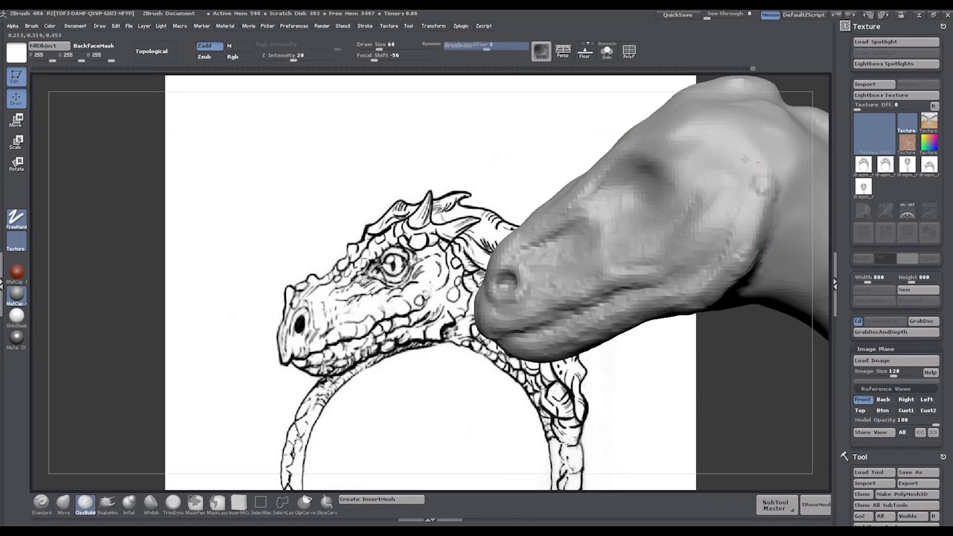
# Restore the Front reference view with model opacity 79 and pull a pair of horns out of the brow with SnakeHook.
pyautogui.click(936, 435)
pyautogui.click(937, 435)
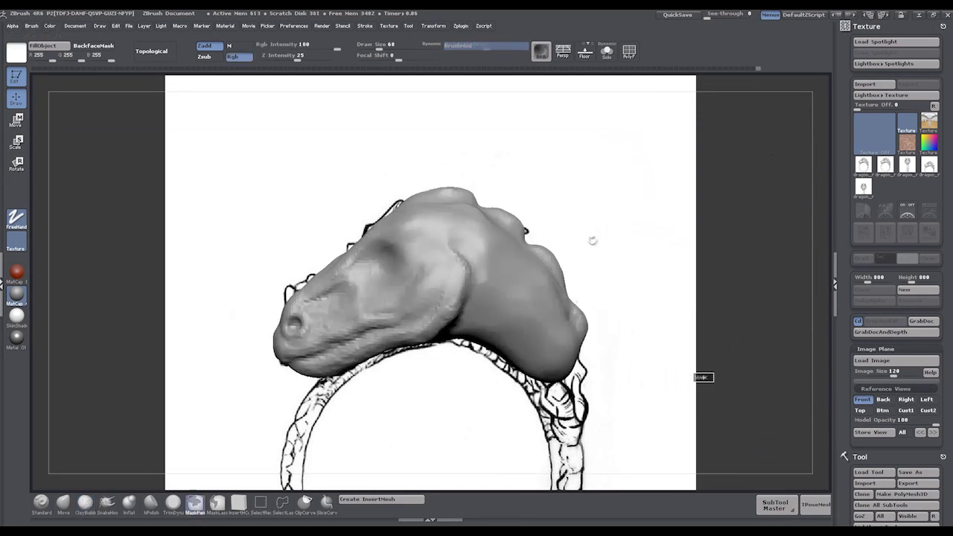
pyautogui.moveTo(936, 421); pyautogui.dragTo(925, 422)
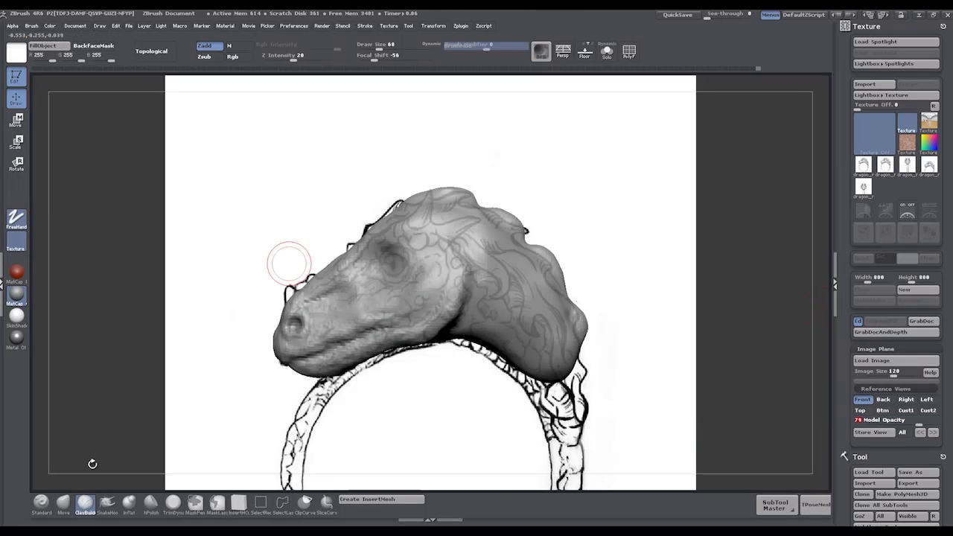
pyautogui.press('b')
pyautogui.press('s')
pyautogui.press('h')
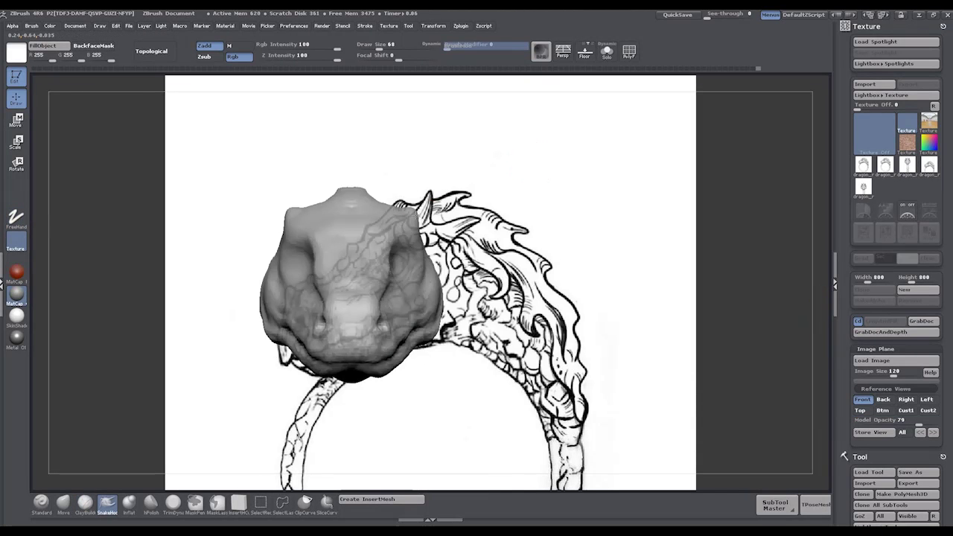
pyautogui.moveTo(420, 195); pyautogui.dragTo(427, 164)
# Bend the horns inward to match the sketch in the Right reference view with SnakeHook at draw size 62, undoing the last Move edit.
pyautogui.click(937, 435)
pyautogui.click(66, 504)
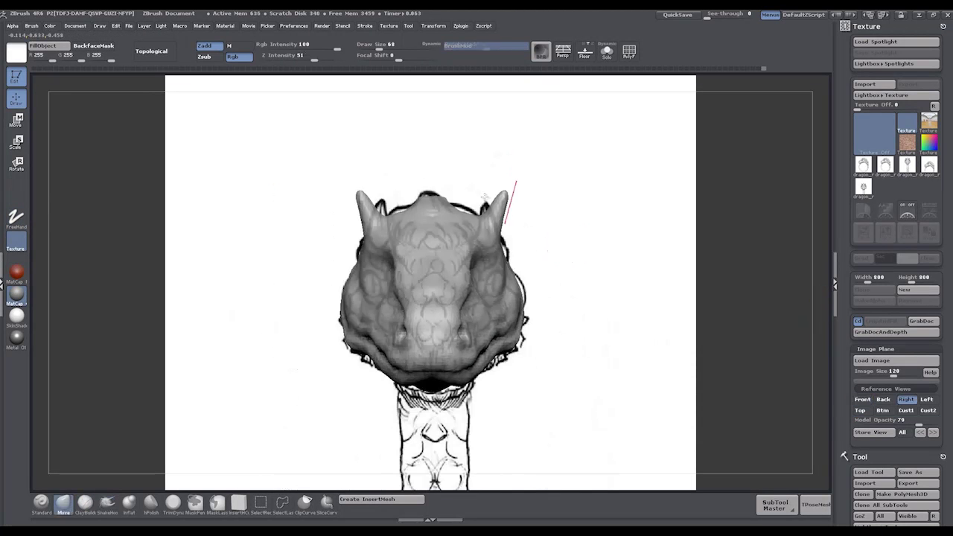
pyautogui.press('s')
pyautogui.moveTo(495, 207); pyautogui.dragTo(544, 212)
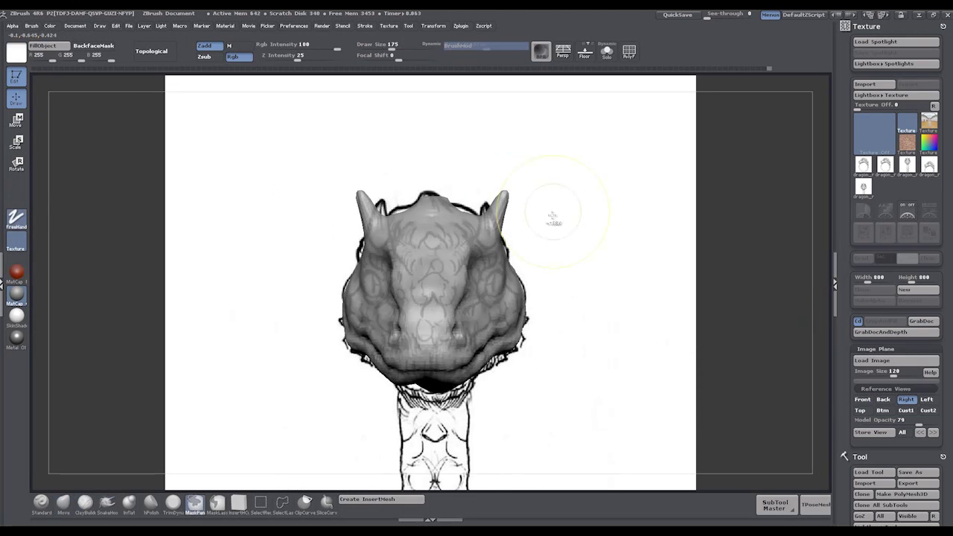
pyautogui.hotkey('ctrl', 'z')
pyautogui.click(107, 504)
pyautogui.press('s')
pyautogui.moveTo(491, 216); pyautogui.dragTo(478, 202)
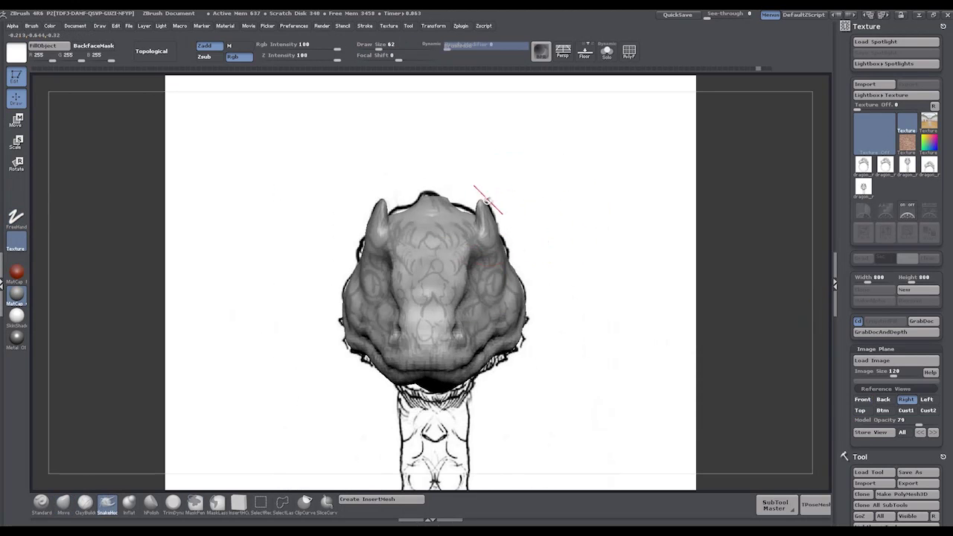
# Reshape the brow horns in profile against the Front reference view, refining them with the Move brush.
pyautogui.moveTo(574, 262); pyautogui.dragTo(574, 282)
pyautogui.click(922, 432)
pyautogui.click(921, 434)
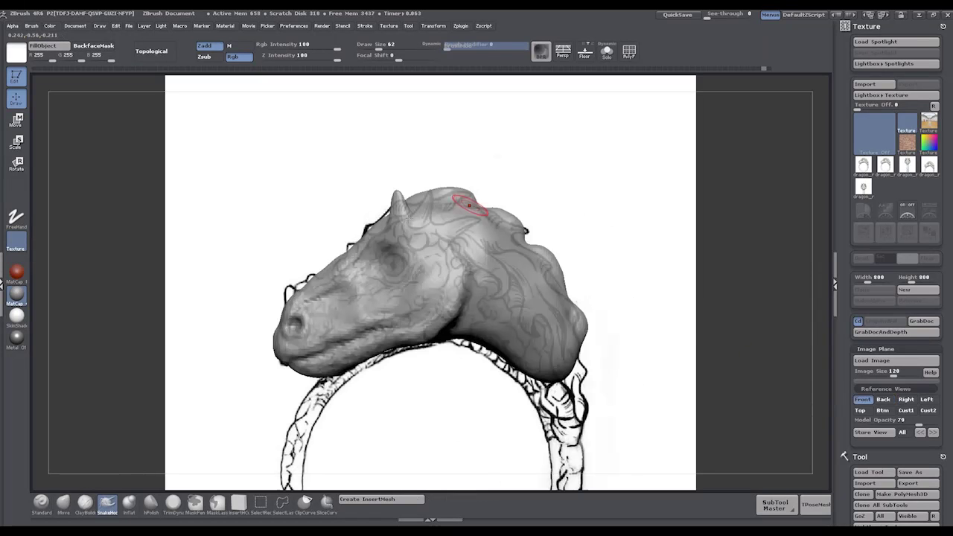
pyautogui.moveTo(389, 182)
pyautogui.mouseDown()
pyautogui.moveTo(410, 201)
pyautogui.moveTo(463, 190)
pyautogui.moveTo(425, 192)
pyautogui.moveTo(418, 201)
pyautogui.moveTo(448, 162)
pyautogui.moveTo(511, 208)
pyautogui.moveTo(413, 255)
pyautogui.moveTo(632, 260)
pyautogui.moveTo(712, 212)
pyautogui.mouseUp()
pyautogui.press('b')
pyautogui.press('m')
pyautogui.press('v')
# Pull out a second pair of horns behind the brow horns with SnakeHook, and adjust their shape with the Move brush.
pyautogui.press('b')
pyautogui.press('s')
pyautogui.press('h')
pyautogui.press('b')
pyautogui.press('m')
pyautogui.press('v')
pyautogui.hotkey('ctrl', 'z')
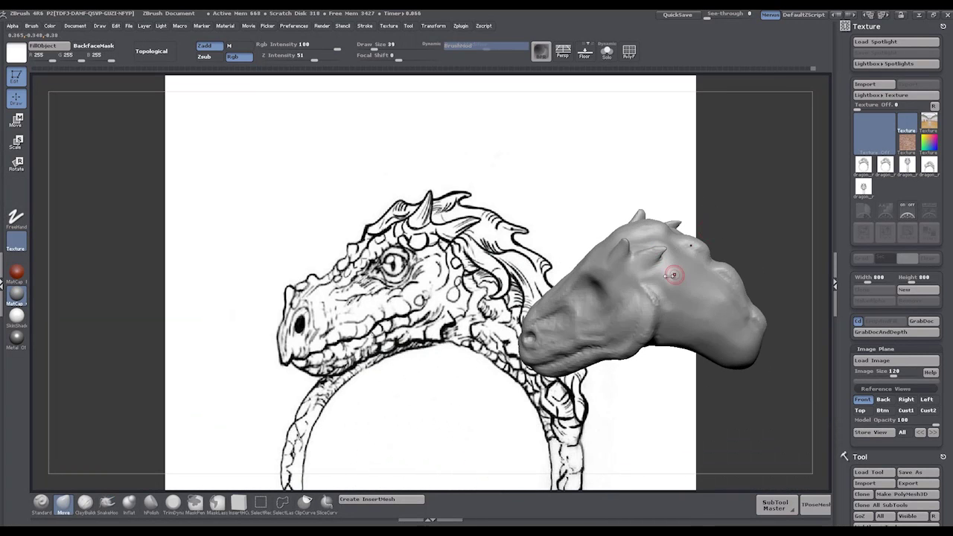
# Build up the neck behind the jaw with ClayBuildup at draw size 113, smooth it, and restore the Front reference view.
pyautogui.click(84, 502)
pyautogui.moveTo(673, 297)
pyautogui.mouseDown()
pyautogui.moveTo(680, 270)
pyautogui.moveTo(712, 288)
pyautogui.moveTo(655, 297)
pyautogui.moveTo(639, 289)
pyautogui.moveTo(694, 301)
pyautogui.moveTo(674, 268)
pyautogui.moveTo(688, 294)
pyautogui.moveTo(712, 292)
pyautogui.mouseUp()
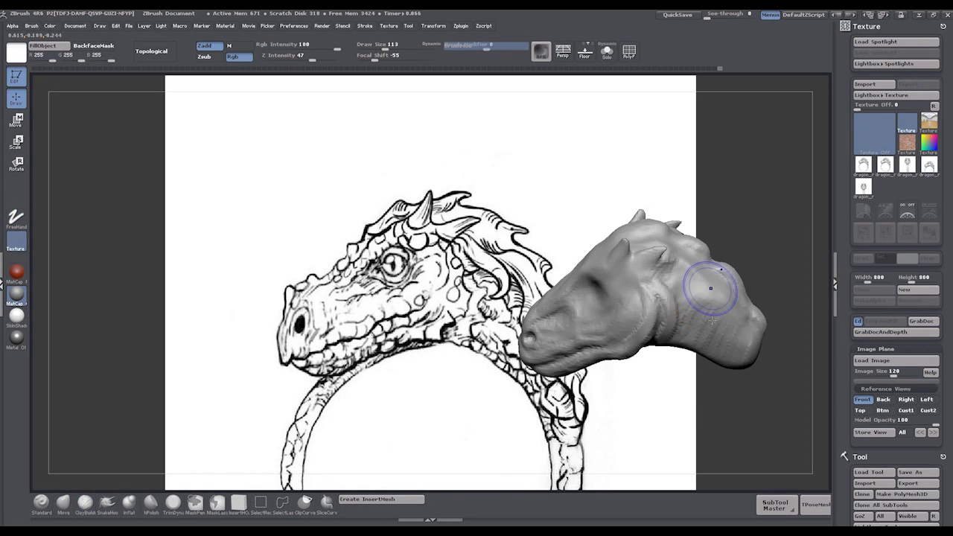
pyautogui.moveTo(671, 373)
pyautogui.mouseDown()
pyautogui.moveTo(715, 365)
pyautogui.moveTo(740, 313)
pyautogui.moveTo(762, 224)
pyautogui.mouseUp()
pyautogui.click(923, 432)
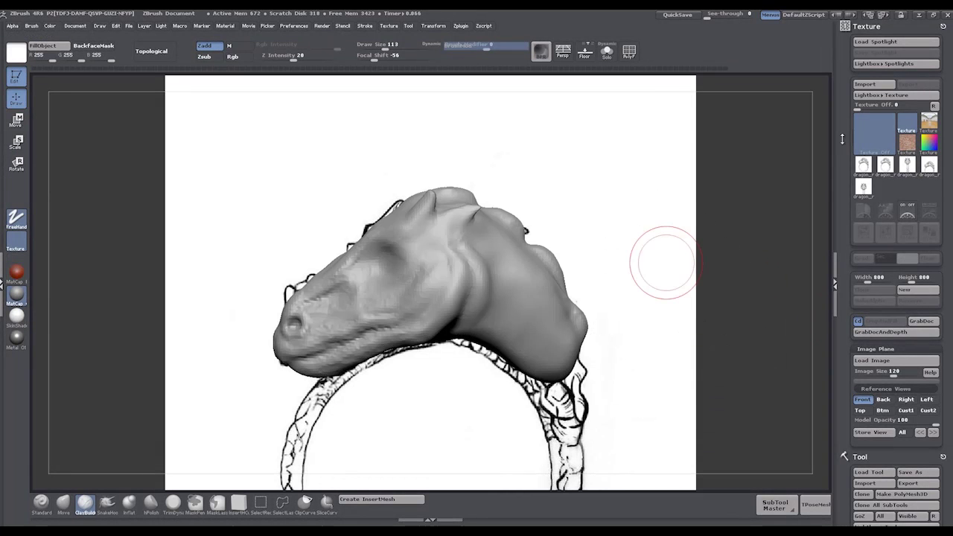
# Save the tool in the 3D World folder as dragon_head_sculpt_01.
pyautogui.scroll(-2, 902, 406)
pyautogui.click(910, 422)
pyautogui.click(190, 33)
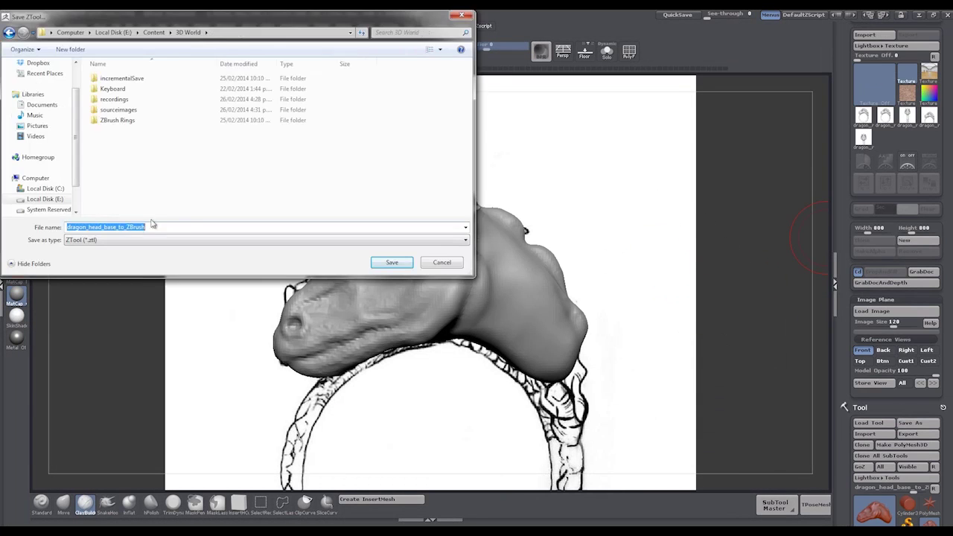
pyautogui.click(141, 227)
pyautogui.press('BackSpace')
pyautogui.press('BackSpace')
pyautogui.press('BackSpace')
pyautogui.press('BackSpace')
pyautogui.press('BackSpace')
pyautogui.press('BackSpace')
pyautogui.press('BackSpace')
pyautogui.press('BackSpace')
pyautogui.press('BackSpace')
pyautogui.press('BackSpace')
pyautogui.press('BackSpace')
pyautogui.press('BackSpace')
pyautogui.press('BackSpace')
pyautogui.press('BackSpace')
pyautogui.write('sculpt_01')
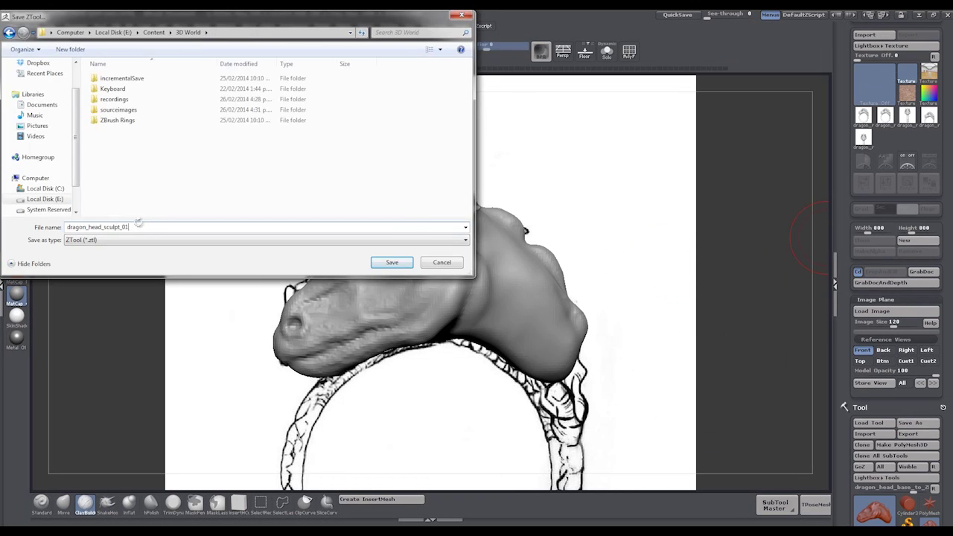
pyautogui.click(392, 262)
# Rebuild the head mesh with DynaMesh at resolution 256.
pyautogui.scroll(-3, 893, 350)
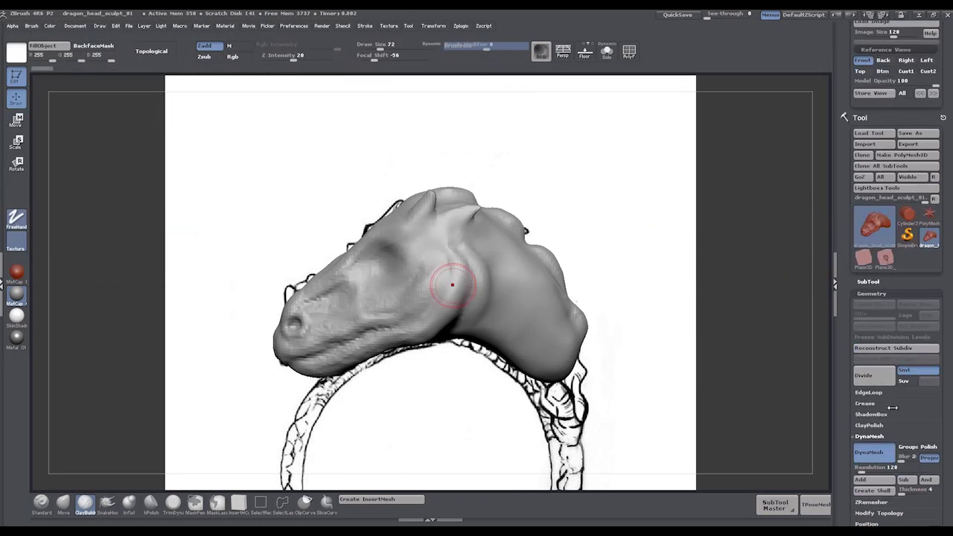
pyautogui.moveTo(575, 268); pyautogui.dragTo(453, 262)
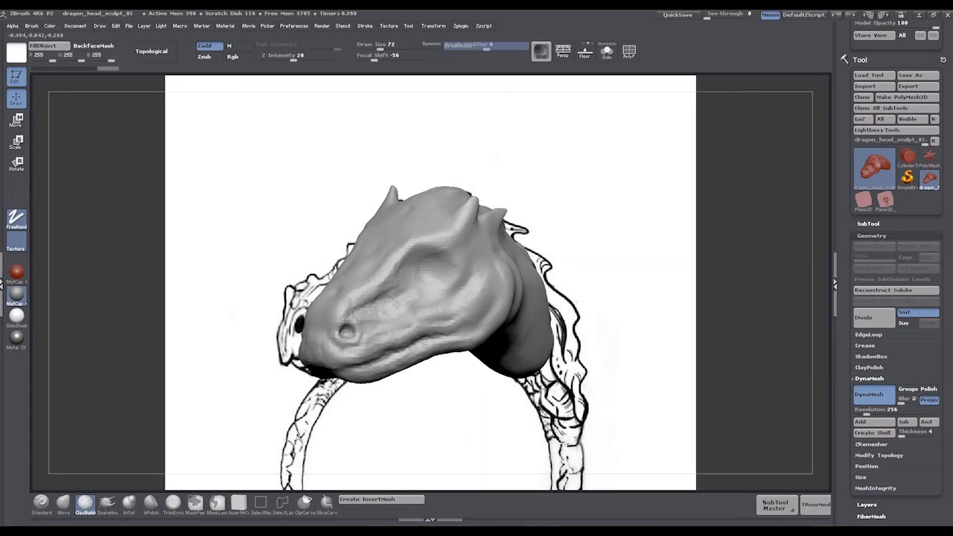
pyautogui.moveTo(632, 251); pyautogui.dragTo(551, 257)
# Refine the snout and form rounded eyeballs in the eye sockets with the ClayBuildup brush at draw size 72.
pyautogui.moveTo(436, 301)
pyautogui.mouseDown()
pyautogui.moveTo(394, 319)
pyautogui.moveTo(408, 305)
pyautogui.mouseUp()
pyautogui.press('b')
pyautogui.press('c')
pyautogui.press('b')
pyautogui.moveTo(703, 273)
pyautogui.mouseDown()
pyautogui.moveTo(672, 271)
pyautogui.moveTo(650, 294)
pyautogui.mouseUp()
pyautogui.moveTo(458, 280)
pyautogui.mouseDown()
pyautogui.moveTo(601, 272)
pyautogui.moveTo(587, 285)
pyautogui.moveTo(606, 269)
pyautogui.mouseUp()
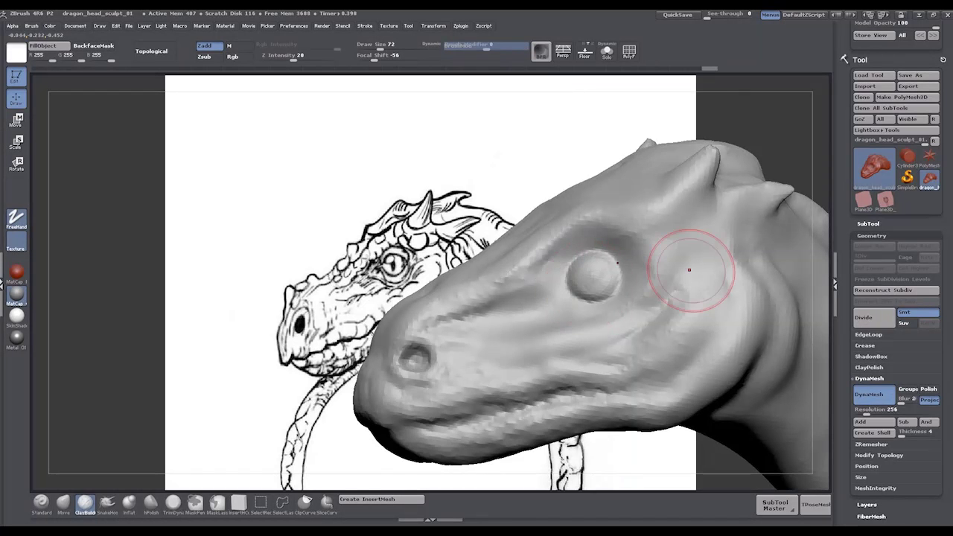